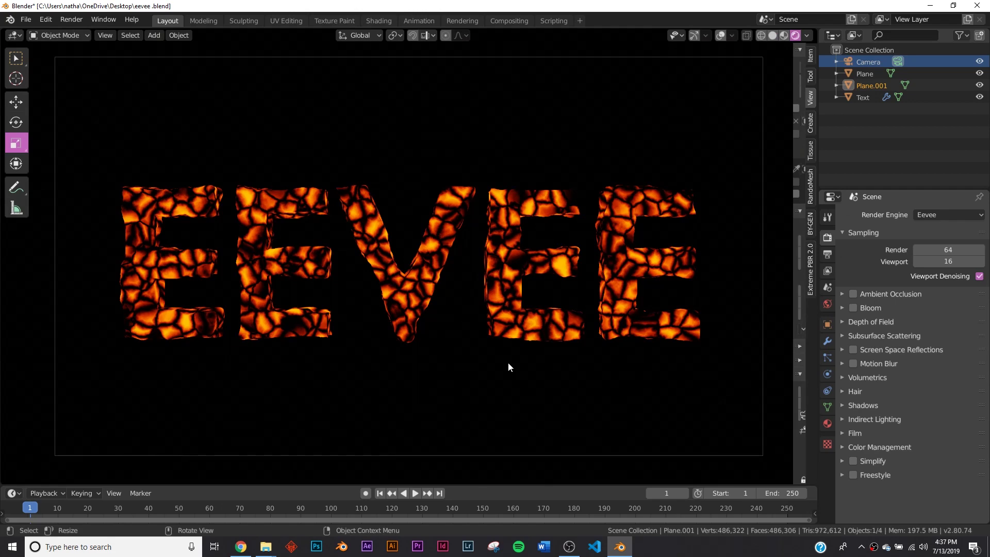
Make the Plane the active object in the Outliner
{"action": "left_click", "coordinate": [508, 367]}
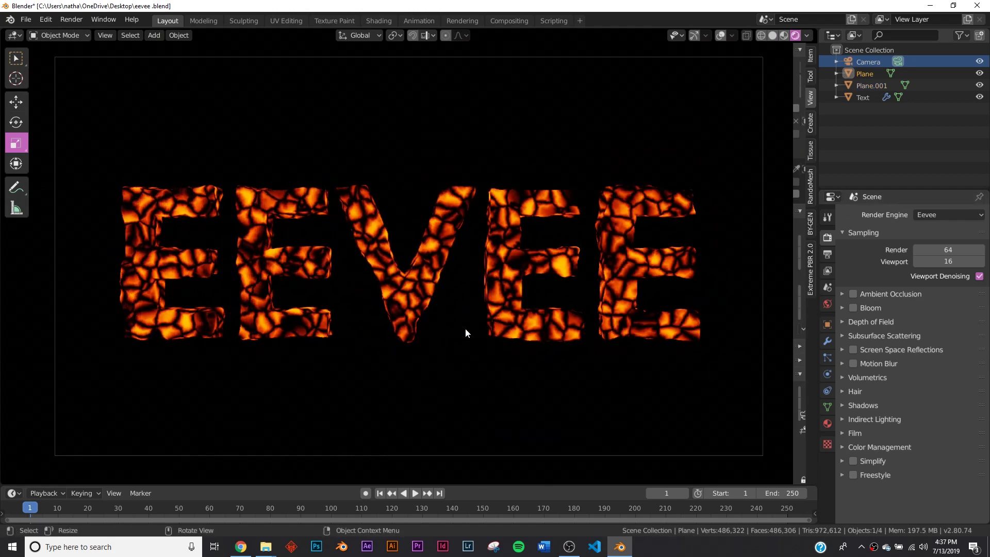
Review the render engine list and keep Eevee as the render engine
{"action": "scroll", "coordinate": [466, 328], "scroll_direction": "up", "scroll_amount": 5}
{"action": "scroll", "coordinate": [377, 273], "scroll_direction": "down", "scroll_amount": 5}
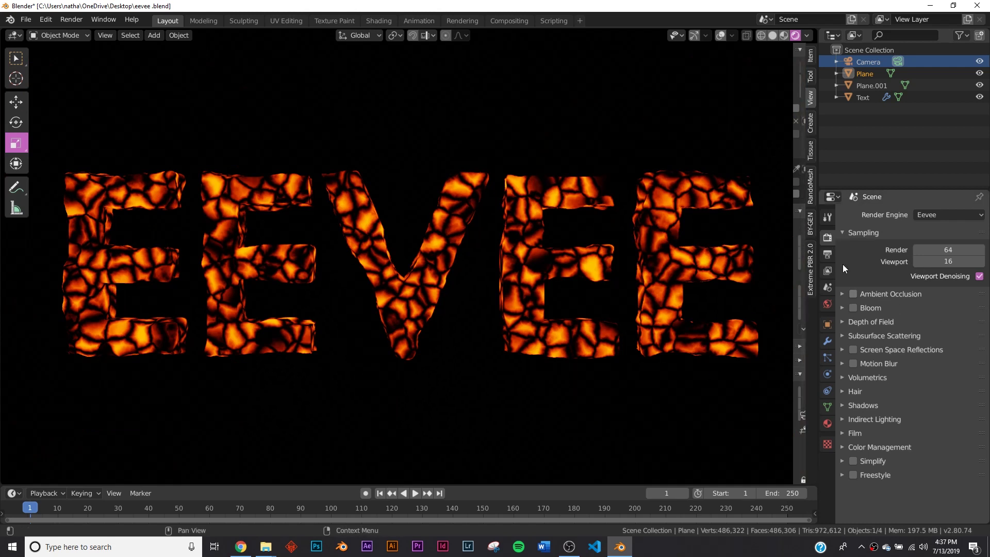
{"action": "left_click", "coordinate": [954, 214]}
{"action": "left_click", "coordinate": [952, 216]}
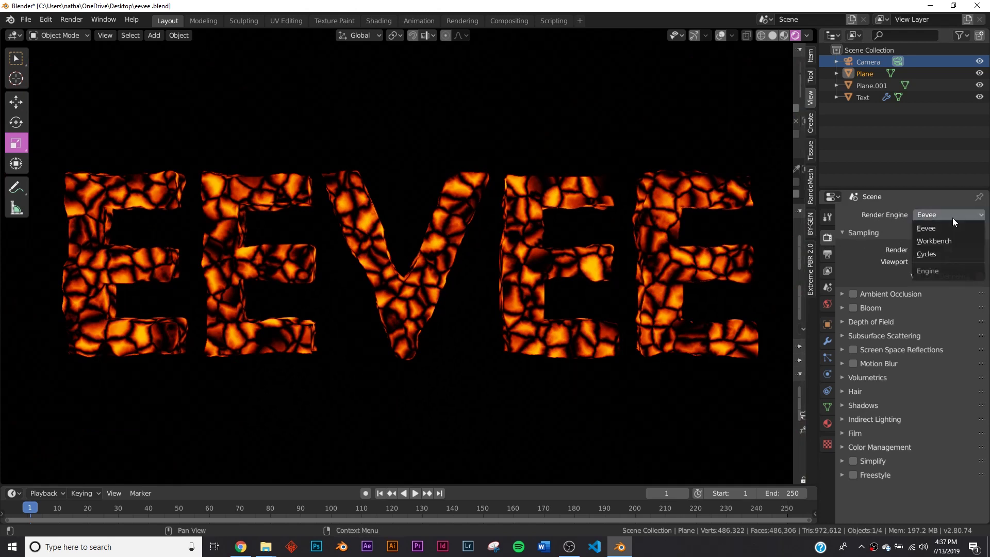
{"action": "left_click", "coordinate": [946, 233]}
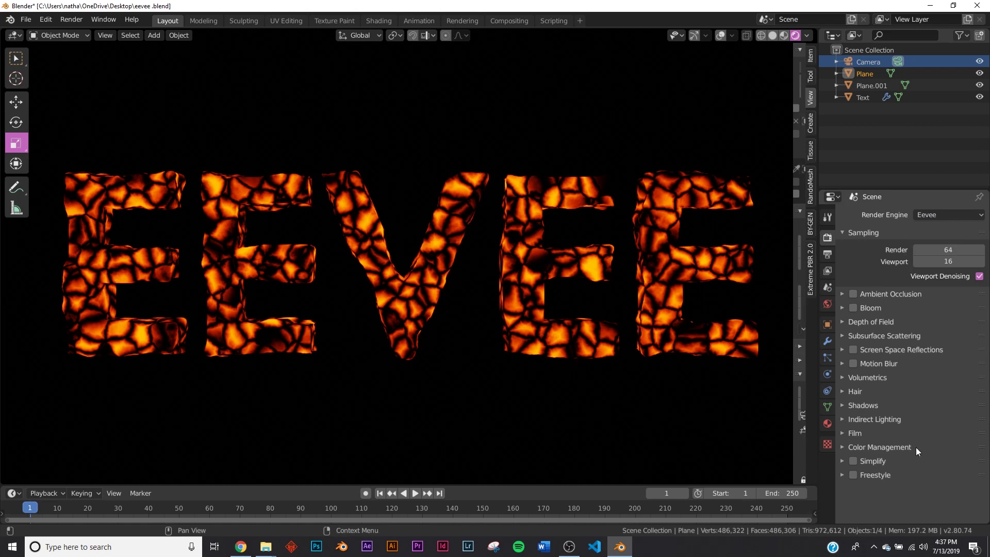
Turn on Ambient Occlusion, inspect the lava text from the camera view, and review its panel
{"action": "left_click", "coordinate": [854, 293]}
{"action": "middle_click_drag", "start_coordinate": [654, 324], "coordinate": [422, 293]}
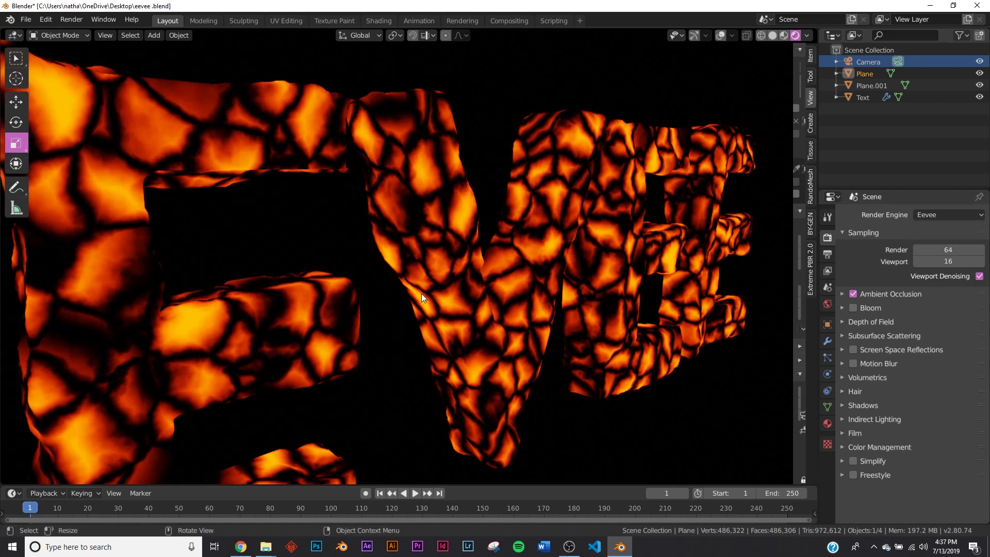
{"action": "key", "text": "KP_0"}
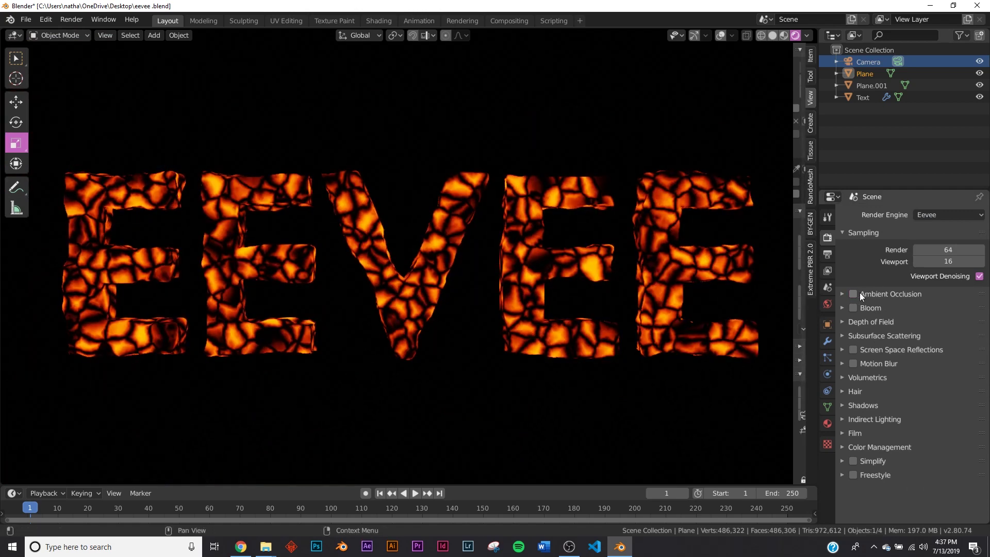
{"action": "left_click", "coordinate": [861, 295]}
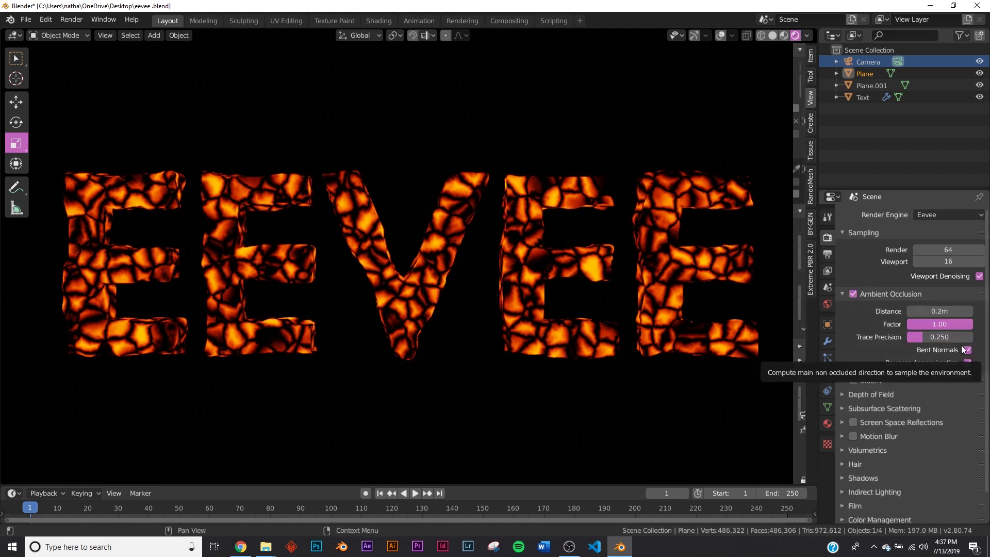
{"action": "left_click", "coordinate": [883, 296]}
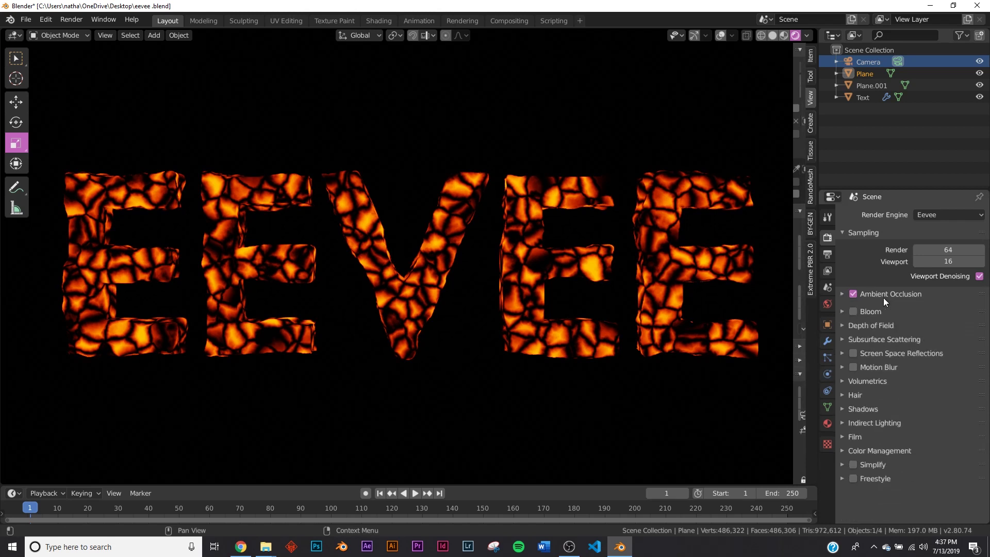
Enable Bloom, comparing the orange glow with bloom off from the camera view
{"action": "left_click", "coordinate": [855, 308]}
{"action": "middle_click_drag", "start_coordinate": [547, 300], "coordinate": [323, 262]}
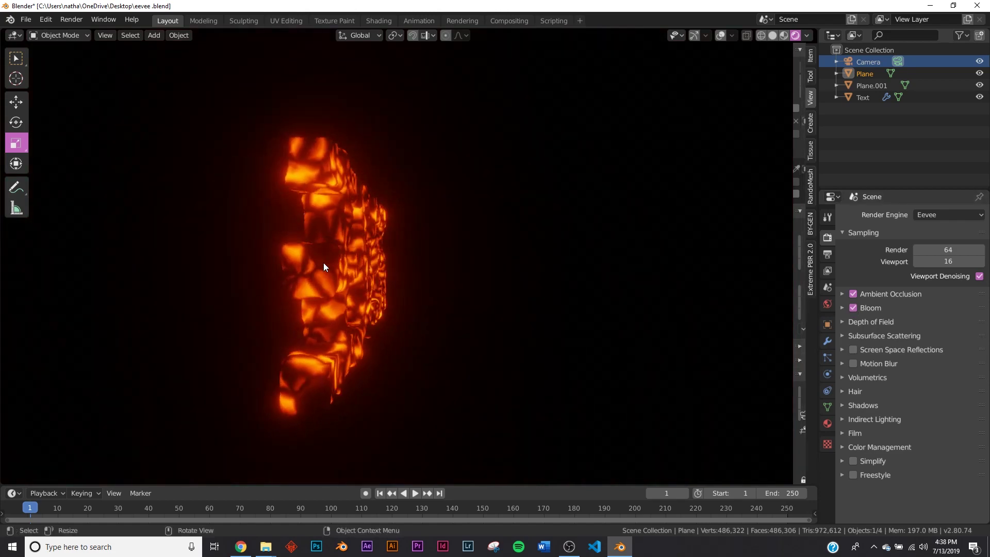
{"action": "key", "text": "KP_0"}
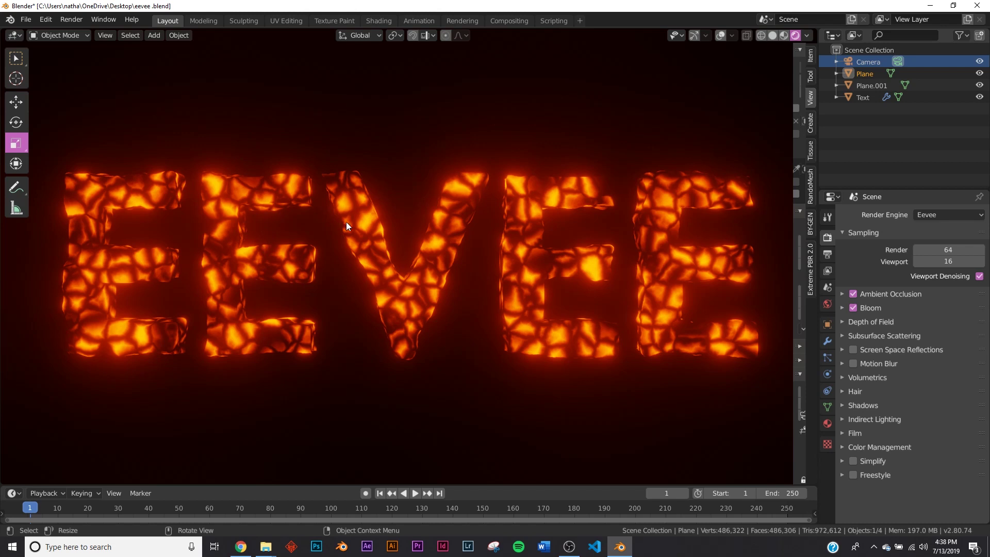
{"action": "left_click", "coordinate": [853, 307]}
{"action": "left_click", "coordinate": [854, 307]}
{"action": "left_click", "coordinate": [865, 321]}
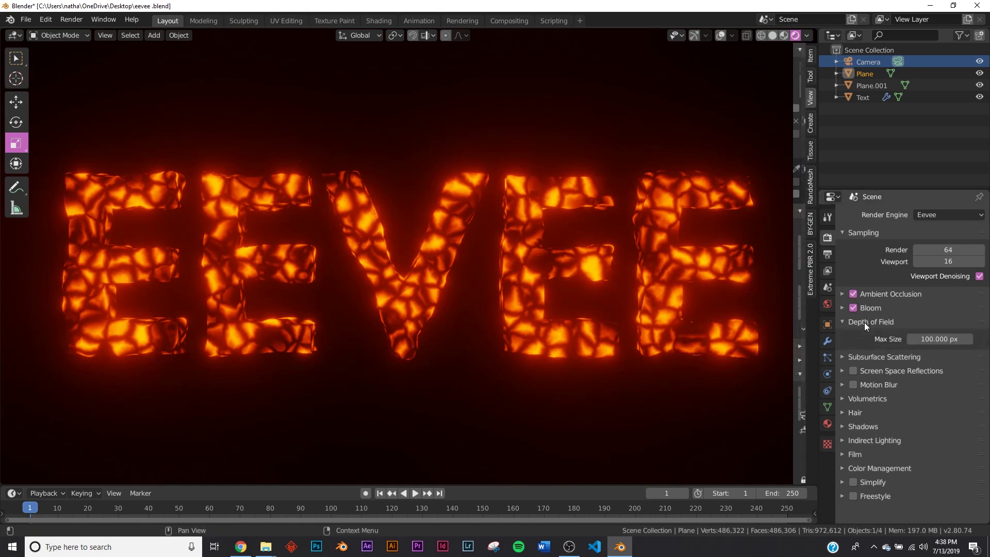
{"action": "left_click", "coordinate": [865, 323]}
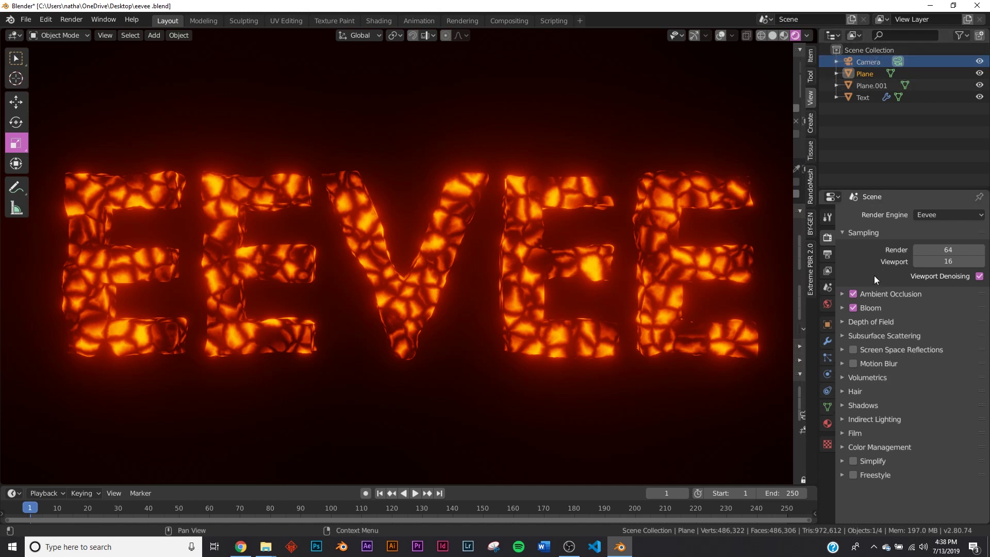
Select the Camera and enable depth of field in its lens settings
{"action": "left_click", "coordinate": [874, 321]}
{"action": "left_click", "coordinate": [876, 321]}
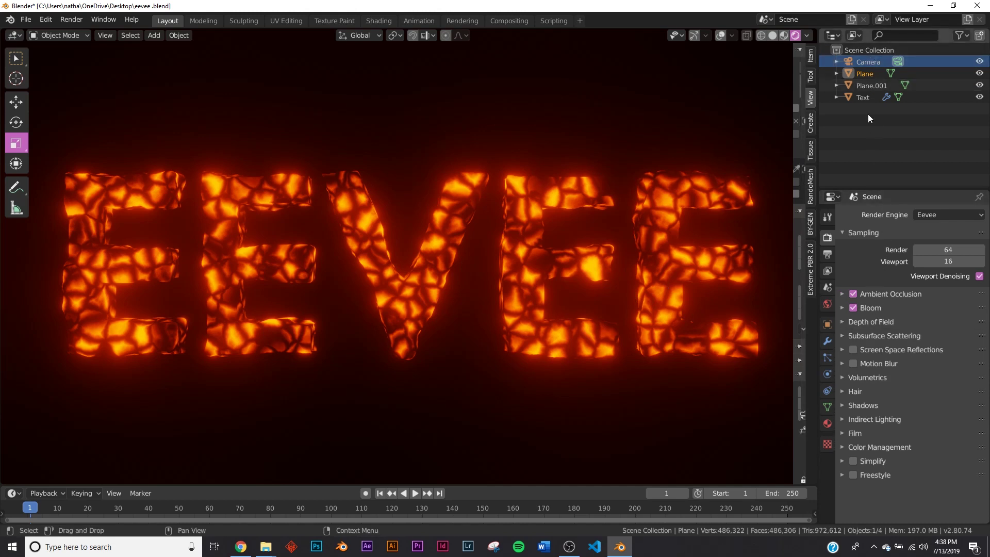
{"action": "left_click", "coordinate": [866, 60]}
{"action": "left_click", "coordinate": [827, 375]}
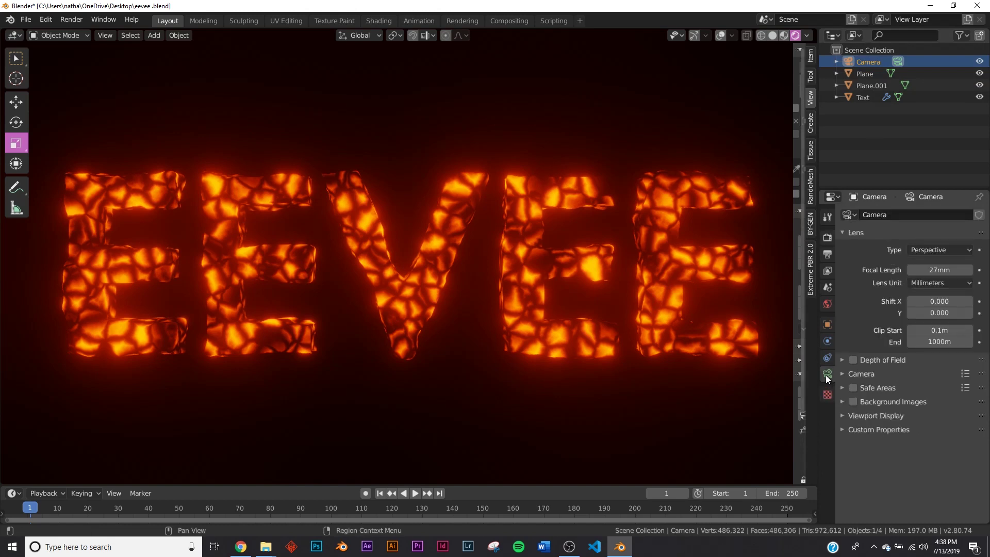
{"action": "left_click", "coordinate": [853, 360]}
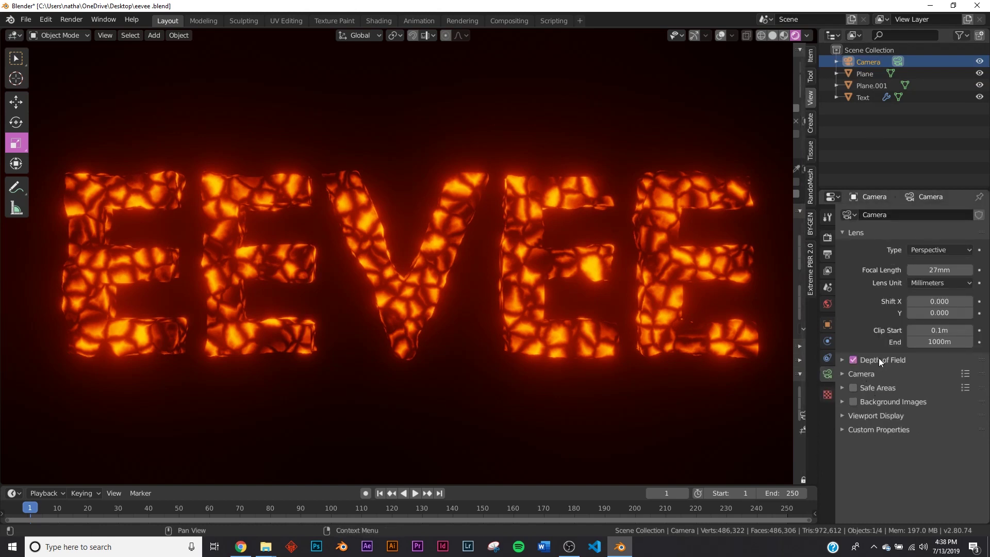
{"action": "left_click", "coordinate": [880, 359]}
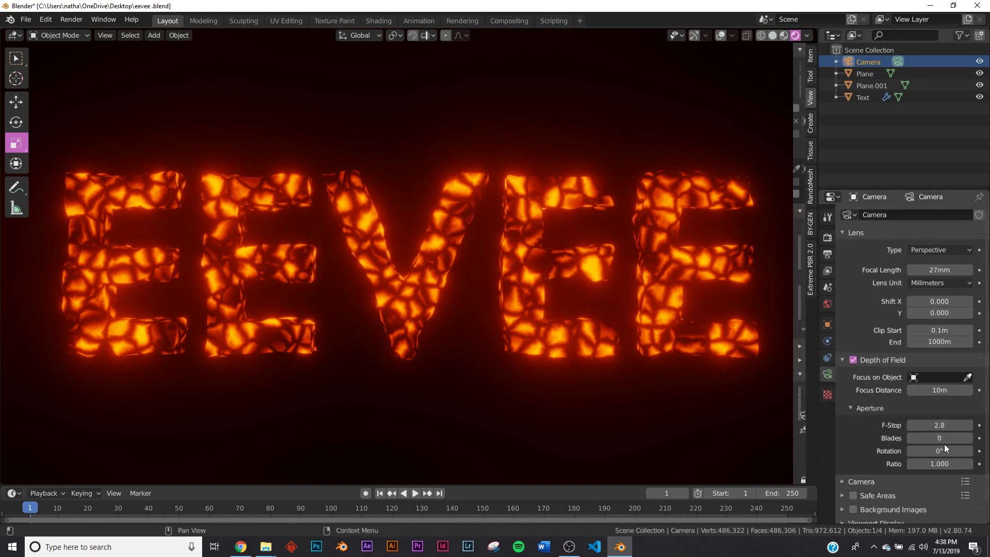
Set the camera F-Stop to 0.1, adjust it to 0.4, then switch depth of field off
{"action": "left_click", "coordinate": [939, 425]}
{"action": "type", "text": "0.1"}
{"action": "key", "text": "Return"}
{"action": "mouse_move", "coordinate": [939, 424]}
{"action": "left_mouse_down"}
{"action": "mouse_move", "coordinate": [954, 425]}
{"action": "mouse_move", "coordinate": [936, 425]}
{"action": "left_mouse_up"}
{"action": "scroll", "coordinate": [535, 323], "scroll_direction": "up", "scroll_amount": 6}
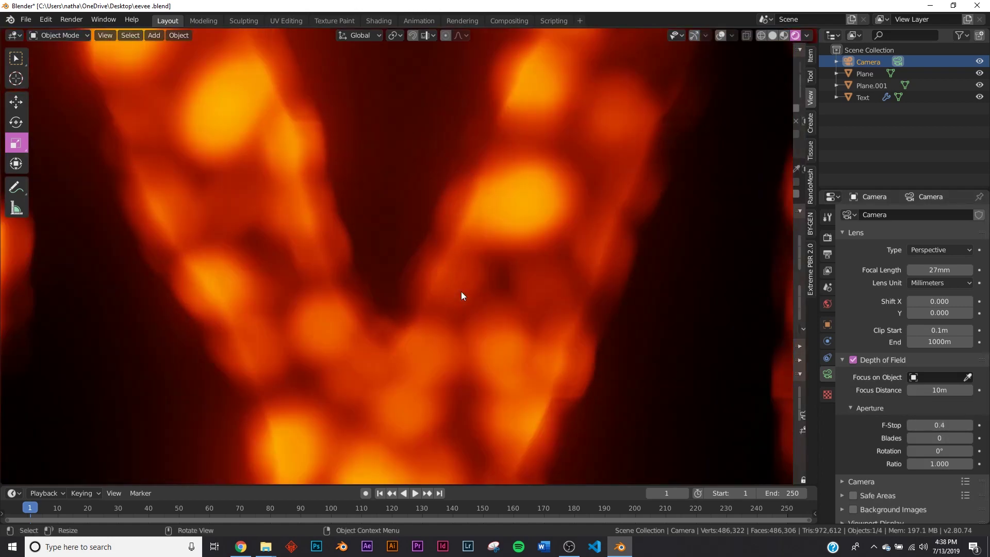
{"action": "scroll", "coordinate": [461, 292], "scroll_direction": "down", "scroll_amount": 6}
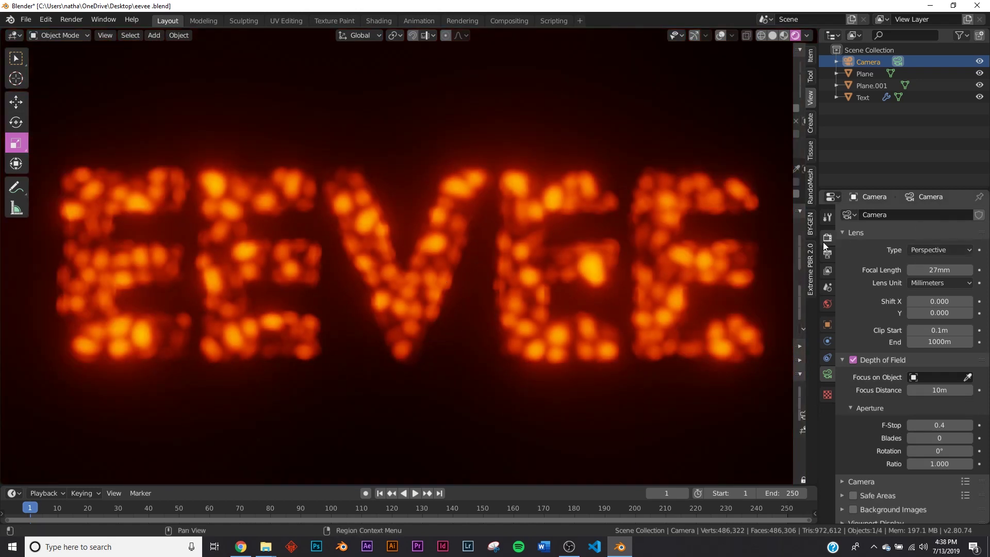
{"action": "left_click", "coordinate": [853, 360]}
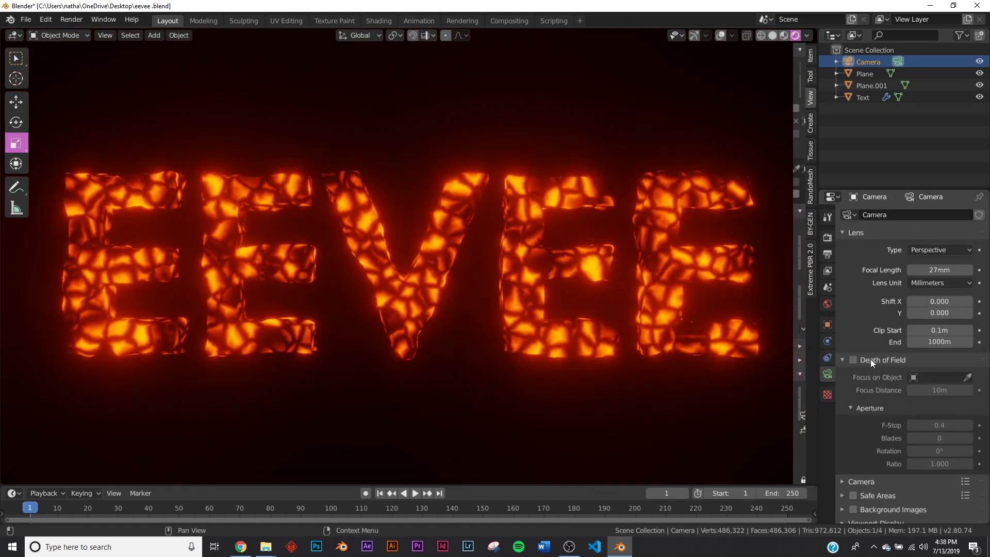
{"action": "left_click", "coordinate": [870, 359]}
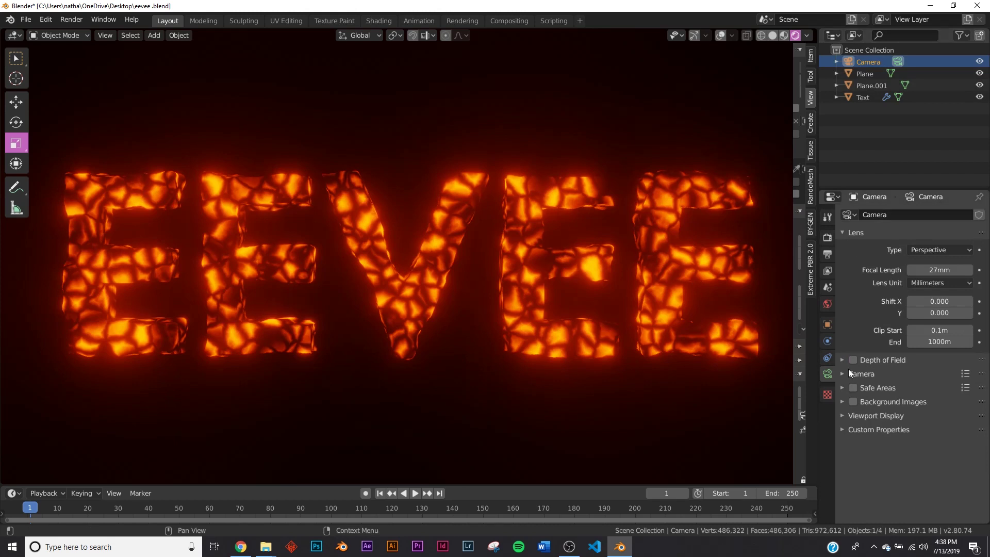
Return to Render Properties and review Subsurface Scattering, leaving Samples 7 and Jitter Threshold 0.300
{"action": "left_click", "coordinate": [828, 237]}
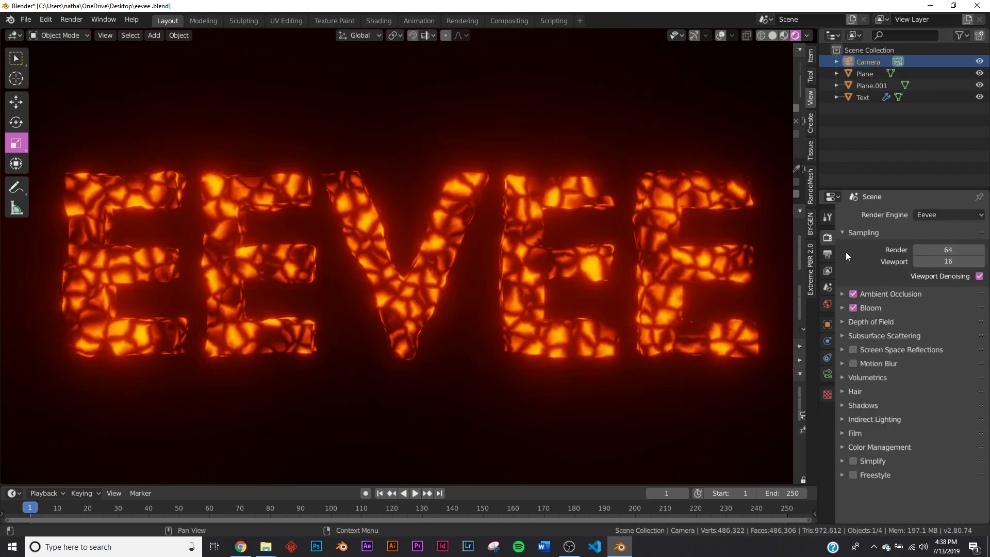
{"action": "left_click", "coordinate": [886, 336]}
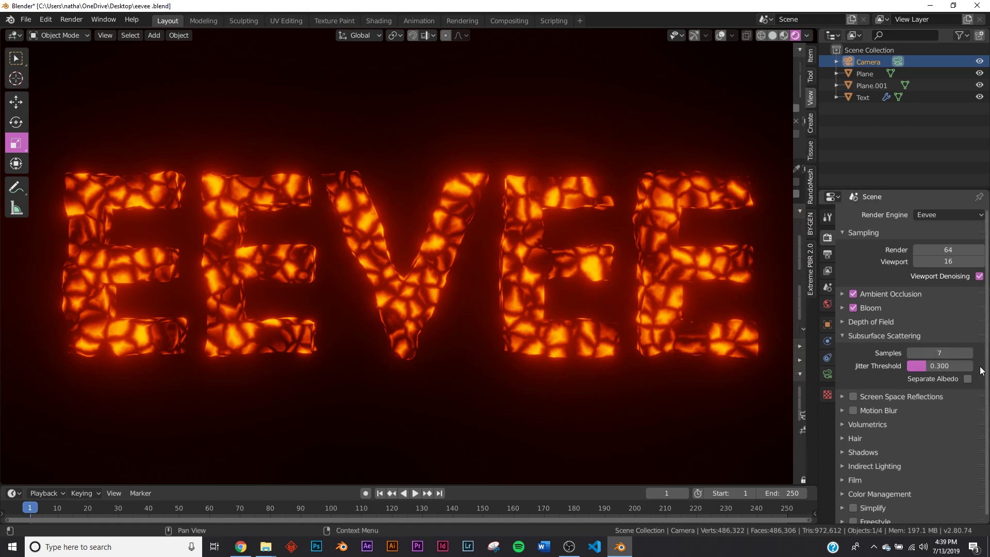
{"action": "left_click", "coordinate": [865, 336]}
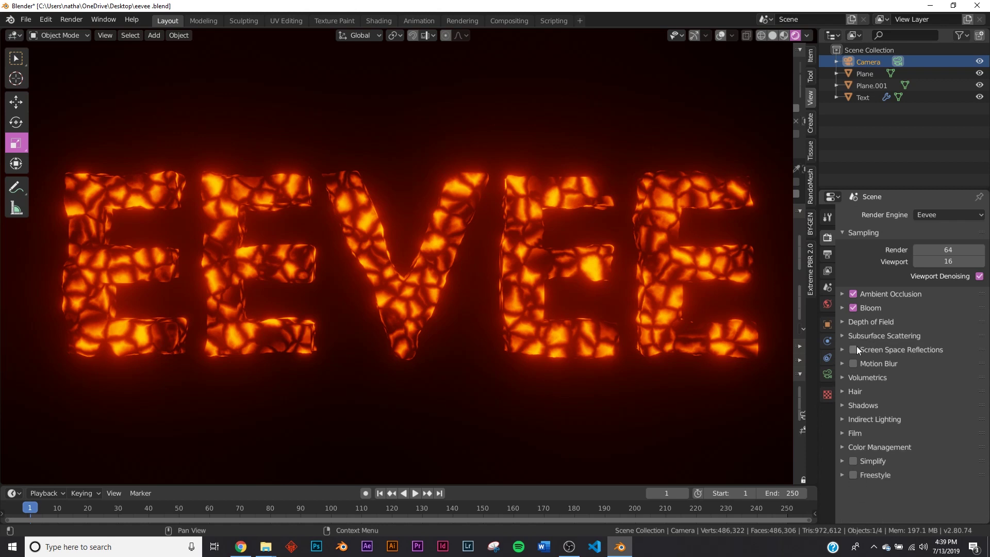
Enable Screen Space Reflections with refraction on and a higher trace precision
{"action": "left_click", "coordinate": [853, 350]}
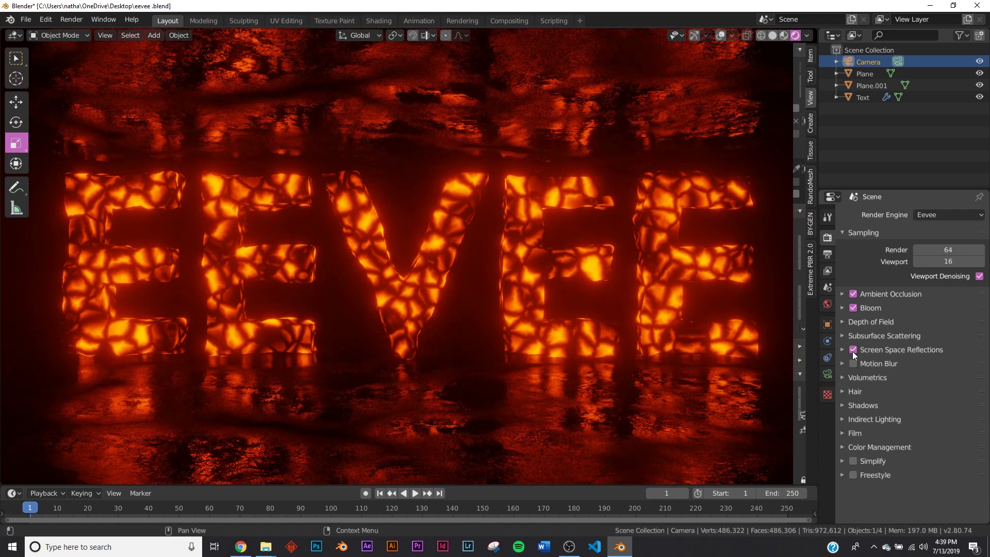
{"action": "key", "text": "KP_0"}
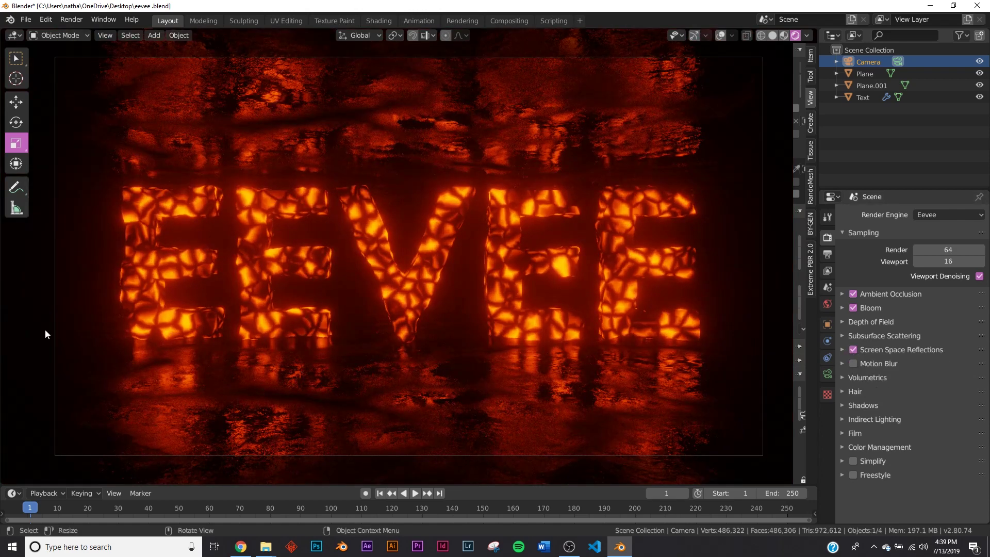
{"action": "left_click", "coordinate": [881, 349]}
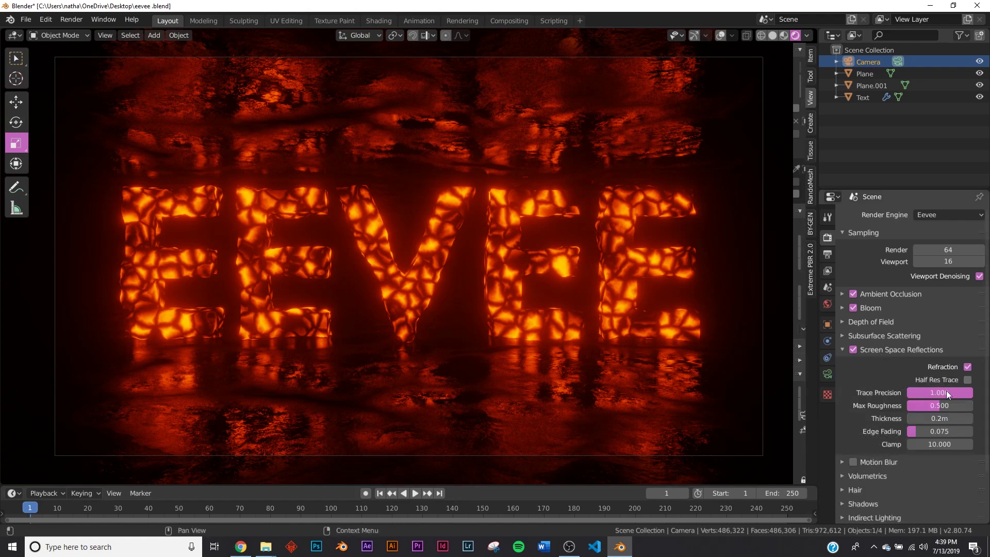
{"action": "left_click_drag", "start_coordinate": [918, 393], "coordinate": [972, 393]}
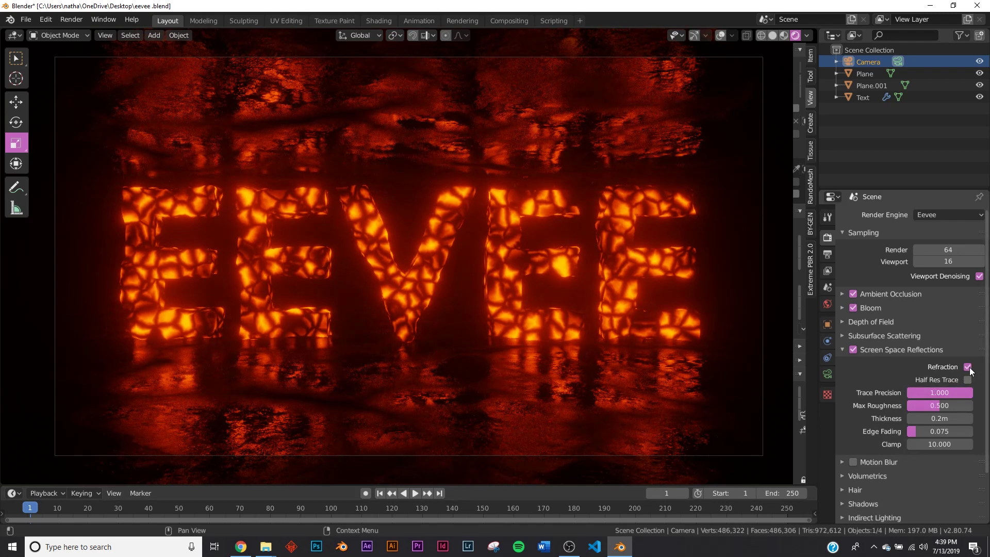
{"action": "left_click", "coordinate": [968, 366]}
{"action": "left_click", "coordinate": [969, 370]}
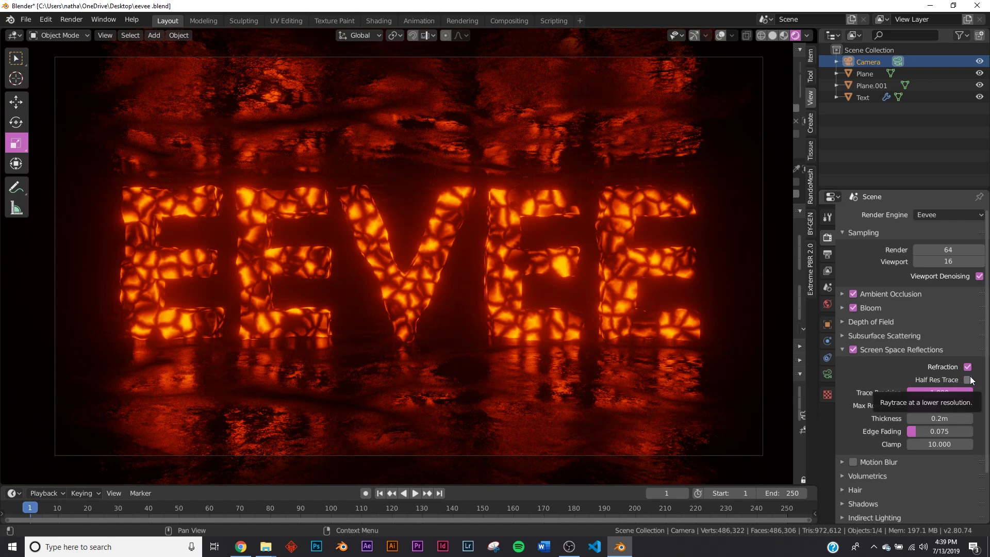
{"action": "left_click", "coordinate": [962, 349]}
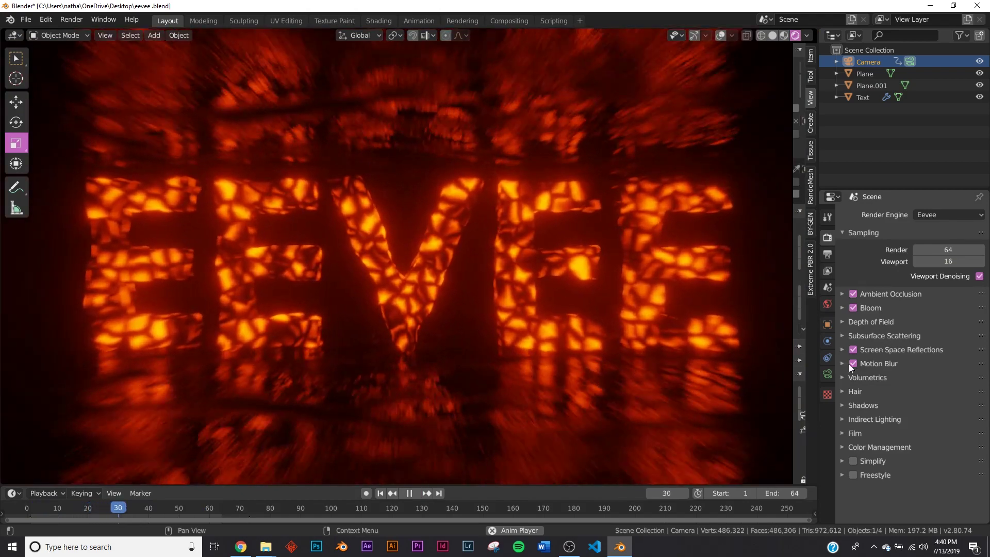
Toggle Motion Blur off and on repeatedly to compare the playback
{"action": "left_click", "coordinate": [852, 362]}
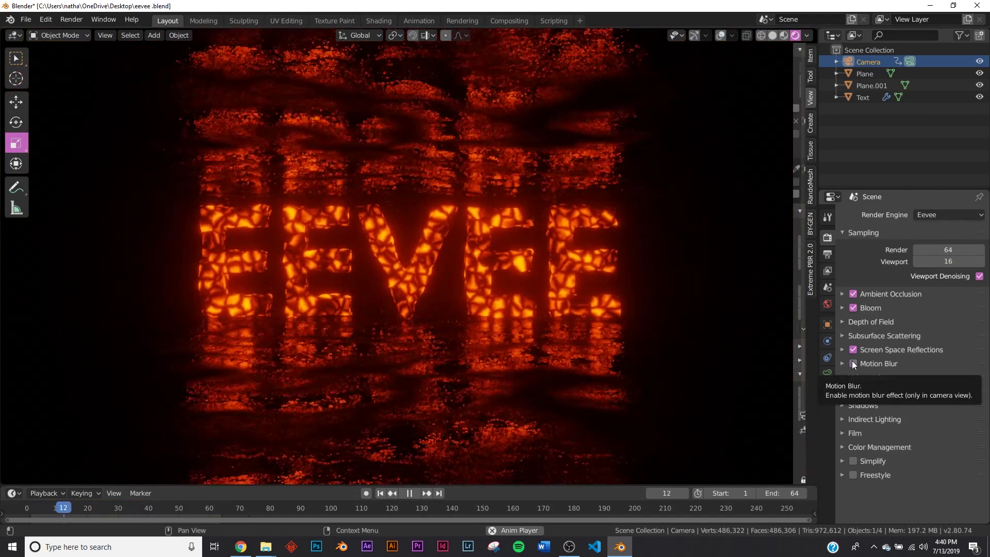
{"action": "left_click", "coordinate": [852, 363]}
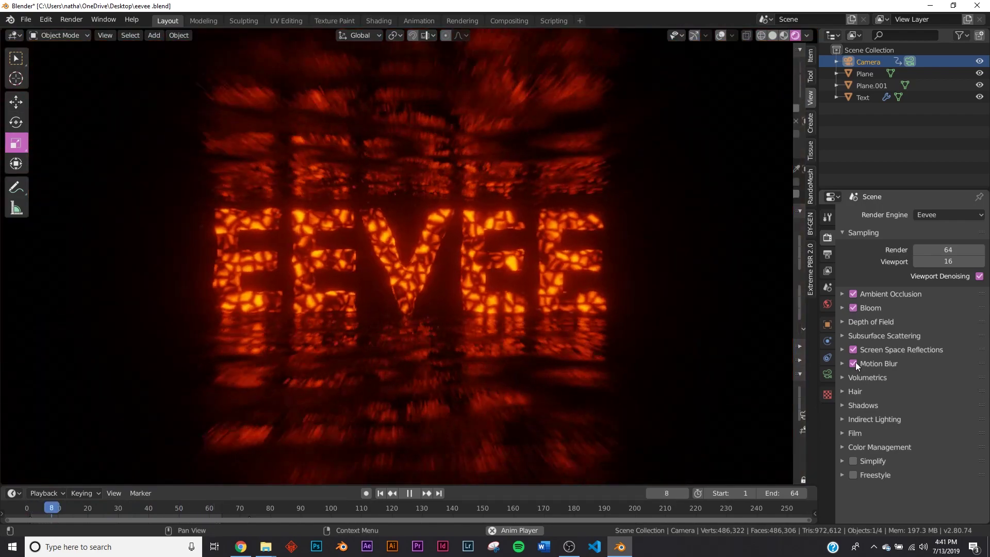
{"action": "left_click", "coordinate": [856, 362]}
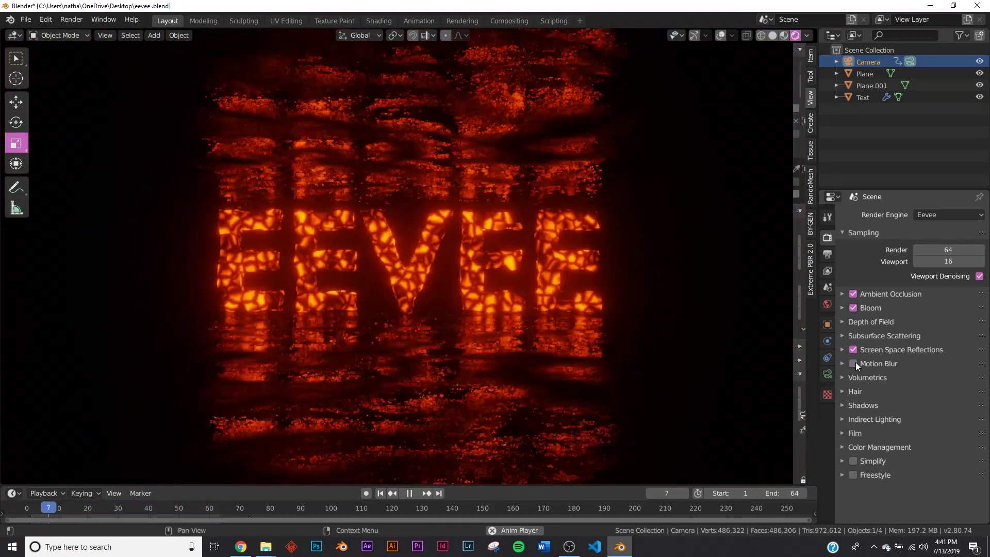
{"action": "left_click", "coordinate": [855, 362]}
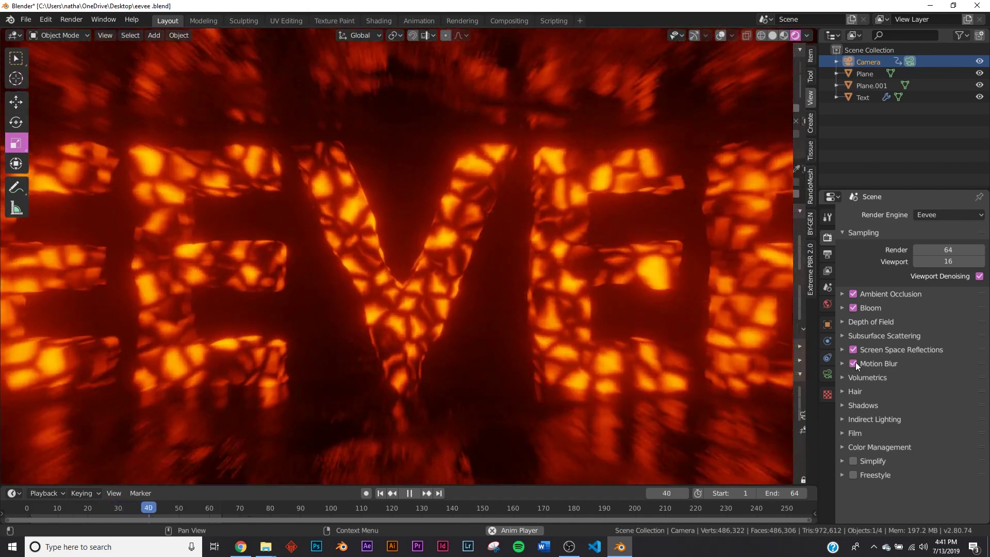
{"action": "left_click", "coordinate": [856, 363]}
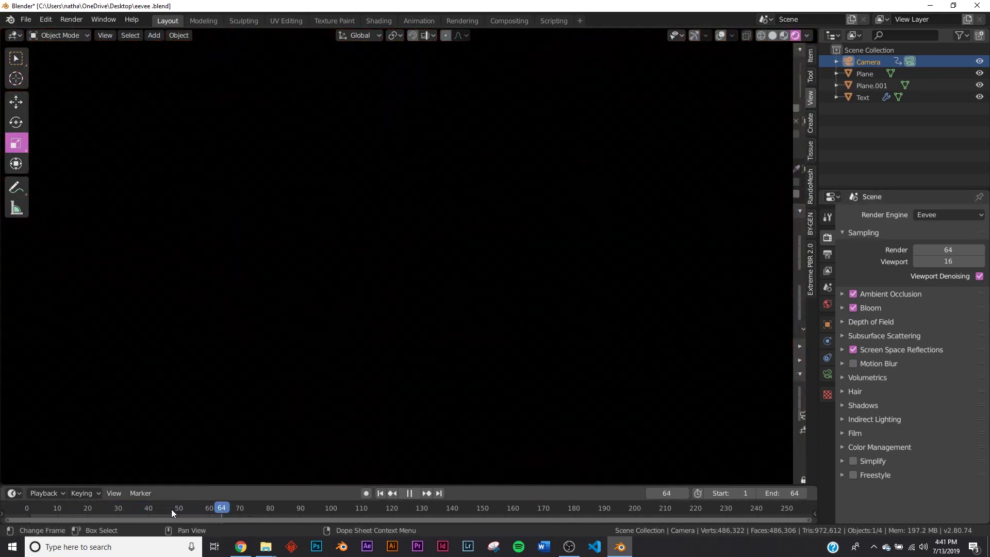
Stop playback at frame 31 and re-enable Motion Blur with 8 samples and 1.00 shutter
{"action": "left_click_drag", "start_coordinate": [171, 509], "coordinate": [121, 509]}
{"action": "key", "text": "space"}
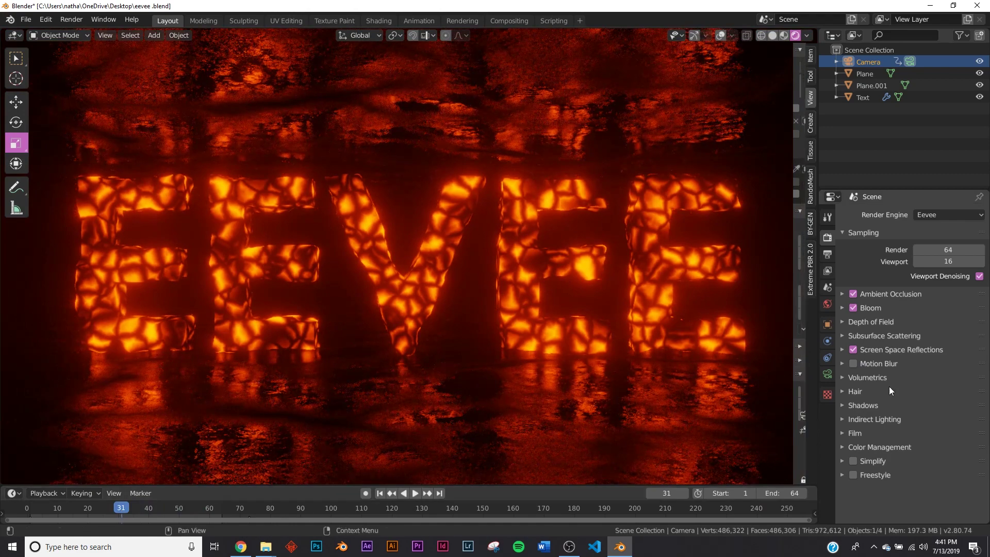
{"action": "left_click", "coordinate": [877, 364]}
{"action": "left_click", "coordinate": [853, 364]}
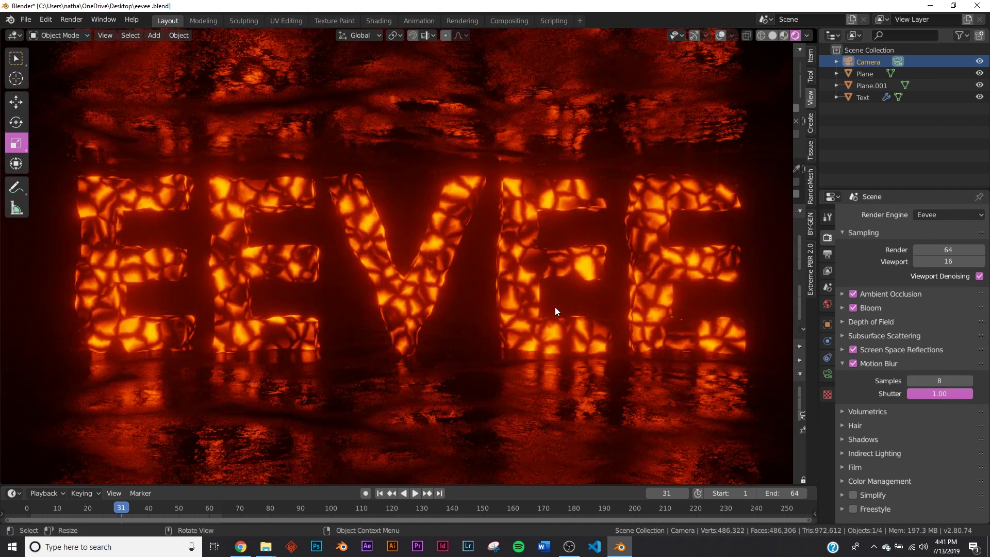
{"action": "scroll", "coordinate": [555, 308], "scroll_direction": "down", "scroll_amount": 1}
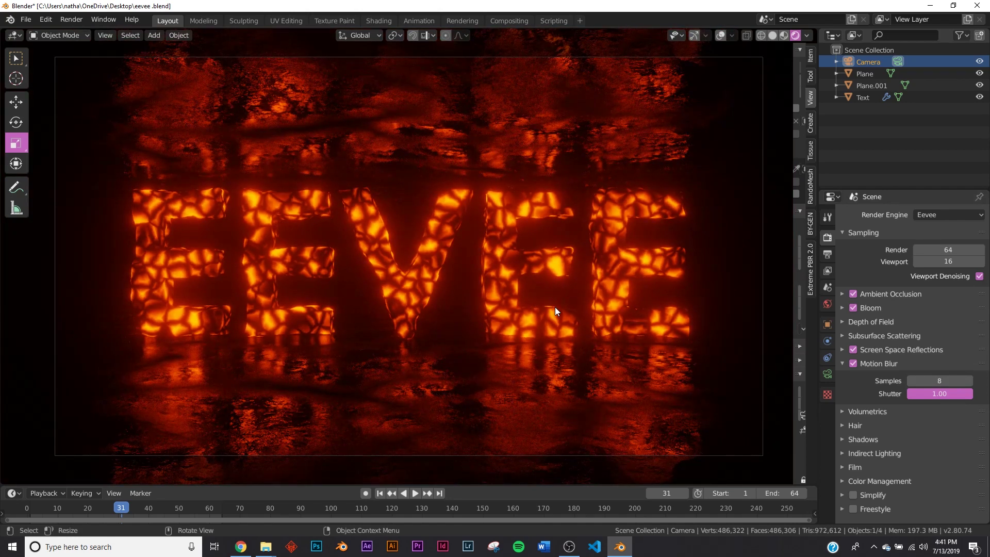
{"action": "left_click", "coordinate": [899, 364]}
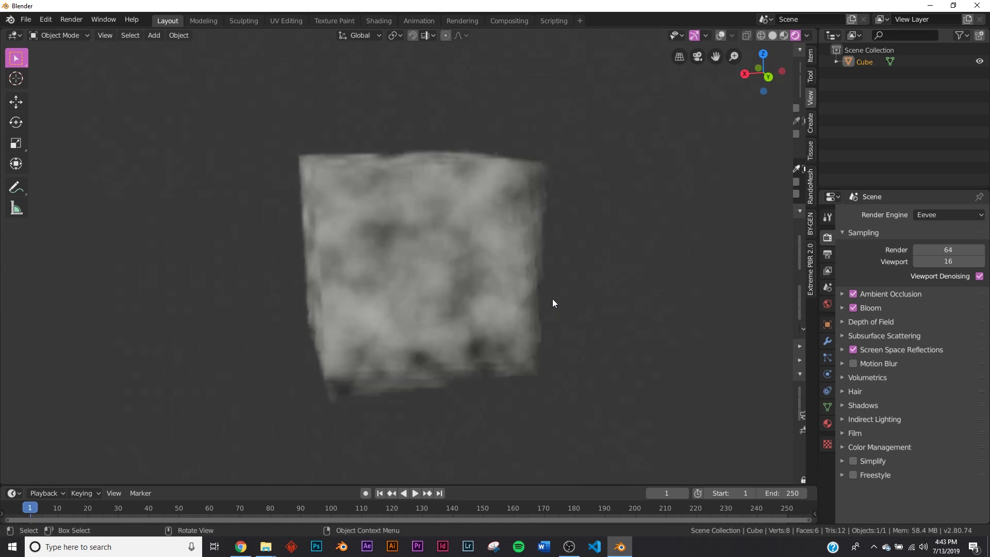
Show the Volumetrics settings and set the tile size to 16px on the cloudy cube
{"action": "middle_click_drag", "start_coordinate": [552, 299], "coordinate": [456, 304]}
{"action": "scroll", "coordinate": [455, 305], "scroll_direction": "up", "scroll_amount": 5}
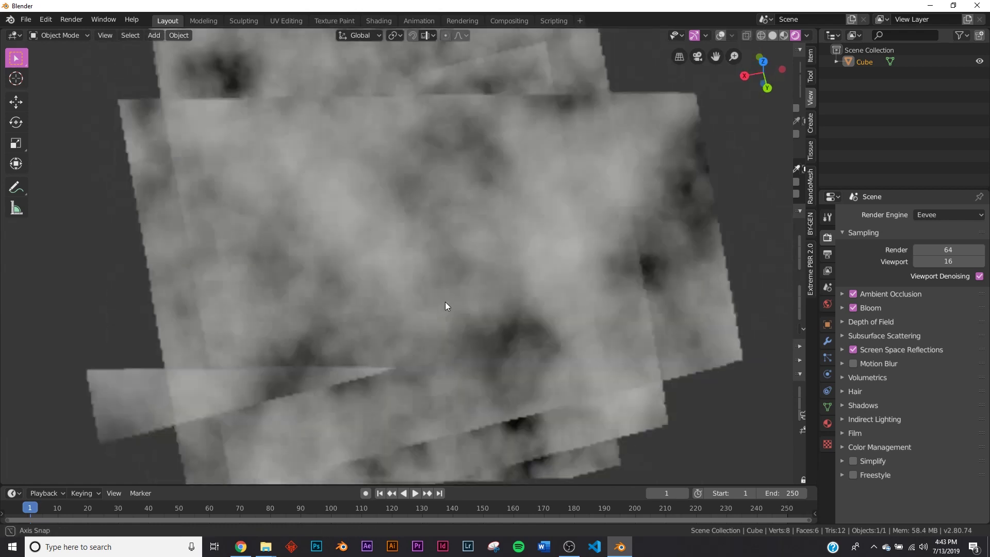
{"action": "scroll", "coordinate": [444, 301], "scroll_direction": "down", "scroll_amount": 3}
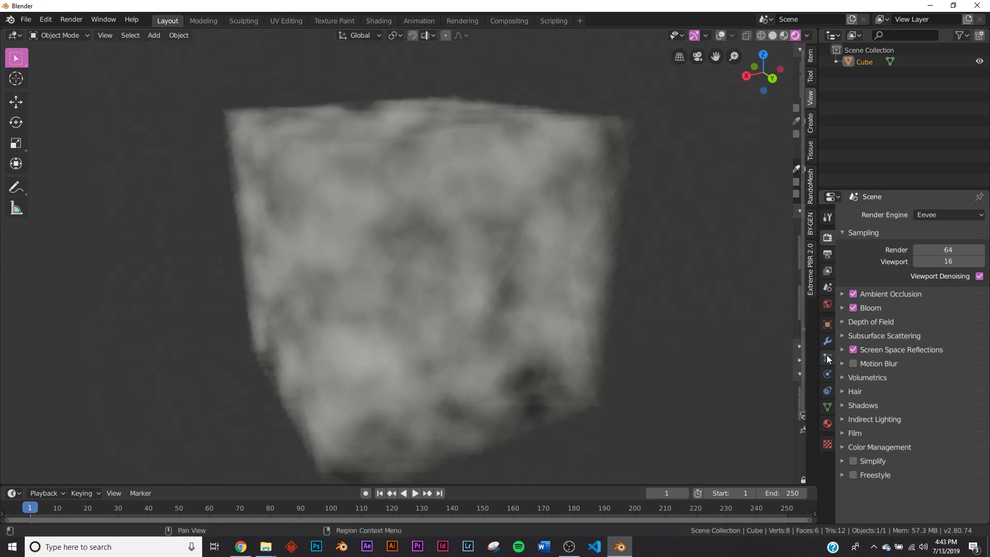
{"action": "left_click", "coordinate": [880, 377]}
{"action": "scroll", "coordinate": [880, 376], "scroll_direction": "down", "scroll_amount": 5}
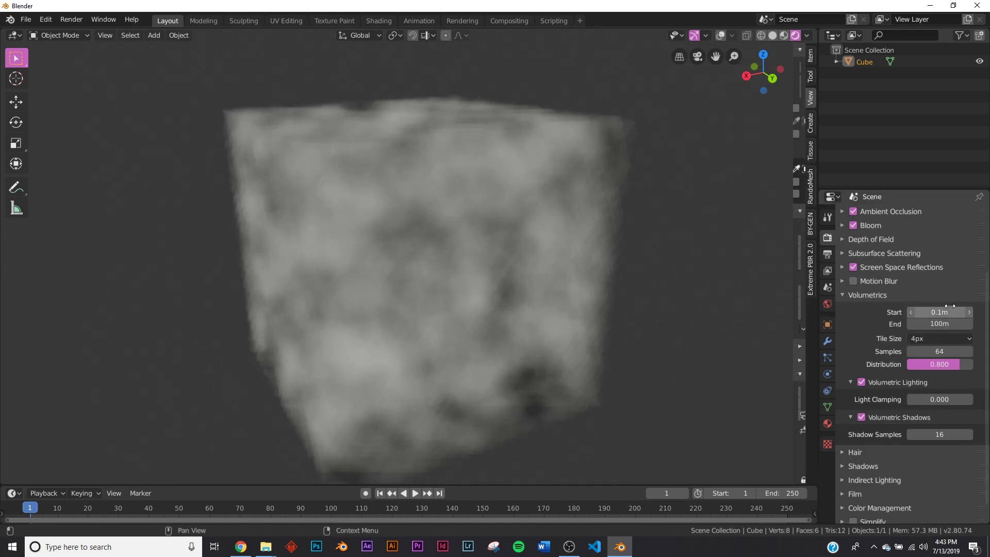
{"action": "left_click", "coordinate": [937, 336]}
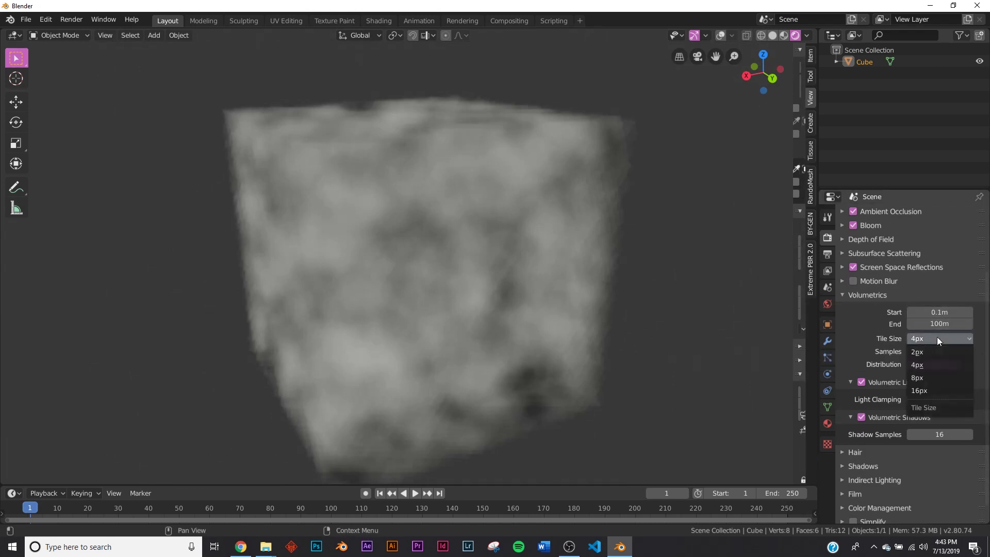
{"action": "left_click", "coordinate": [930, 395]}
From a side view of the cube, switch the volumetric tile size to 2px
{"action": "middle_click_drag", "start_coordinate": [413, 289], "coordinate": [469, 285]}
{"action": "scroll", "coordinate": [419, 290], "scroll_direction": "up", "scroll_amount": 5}
{"action": "scroll", "coordinate": [487, 273], "scroll_direction": "down", "scroll_amount": 3}
{"action": "scroll", "coordinate": [506, 266], "scroll_direction": "up", "scroll_amount": 3}
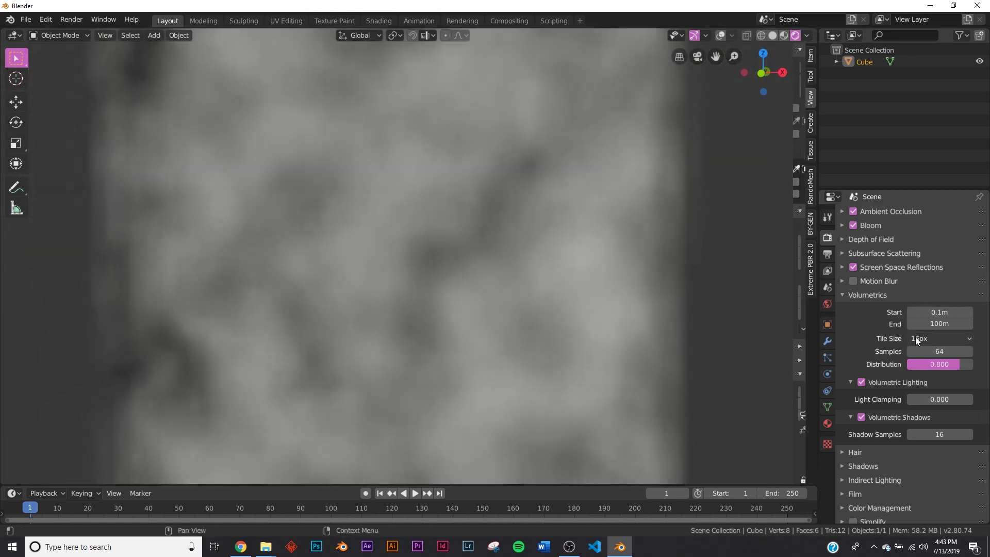
{"action": "left_click", "coordinate": [930, 339]}
{"action": "left_click", "coordinate": [929, 338]}
{"action": "left_click", "coordinate": [930, 338]}
{"action": "left_click", "coordinate": [930, 351]}
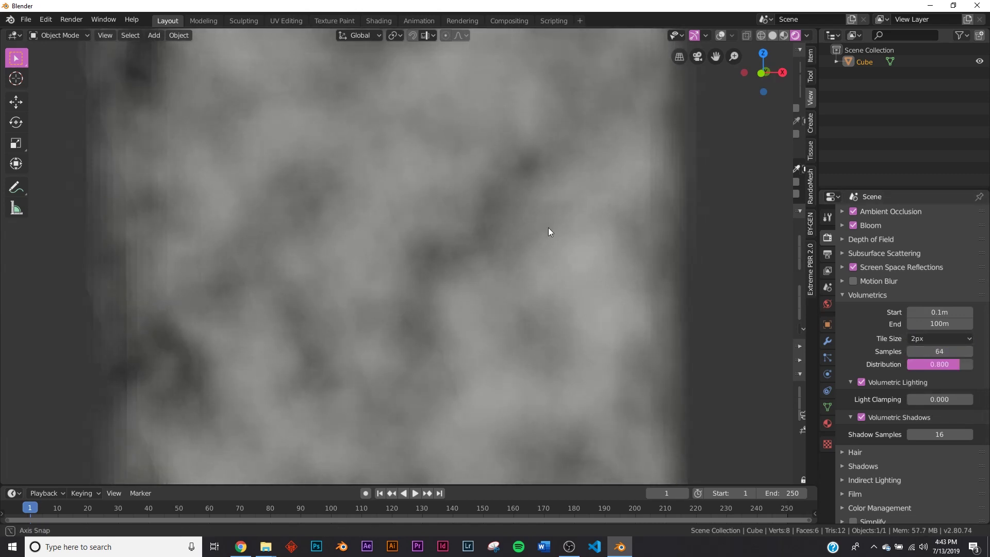
Compare volumetric tile sizes of 16px, 8px and 2px from several angles
{"action": "middle_click_drag", "start_coordinate": [548, 228], "coordinate": [459, 284]}
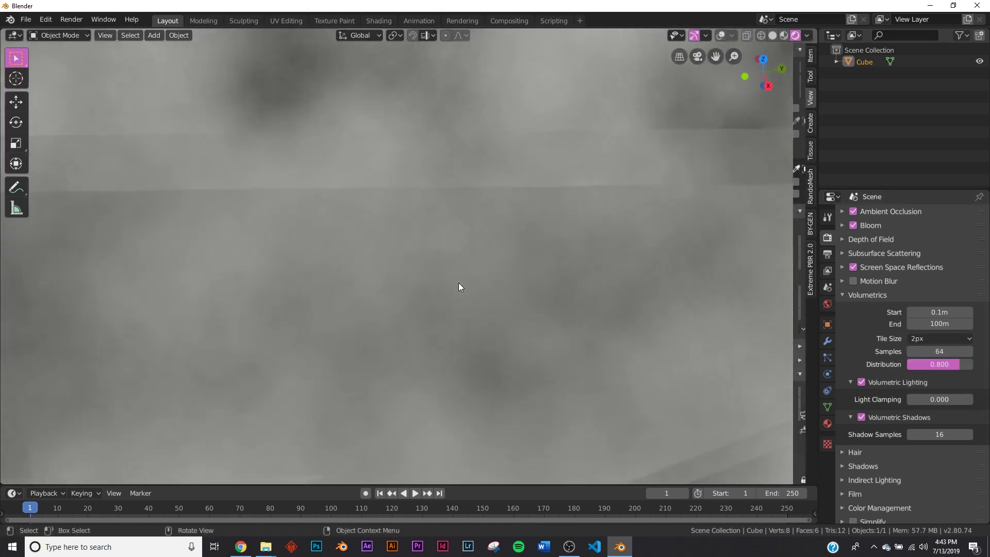
{"action": "scroll", "coordinate": [459, 287], "scroll_direction": "down", "scroll_amount": 4}
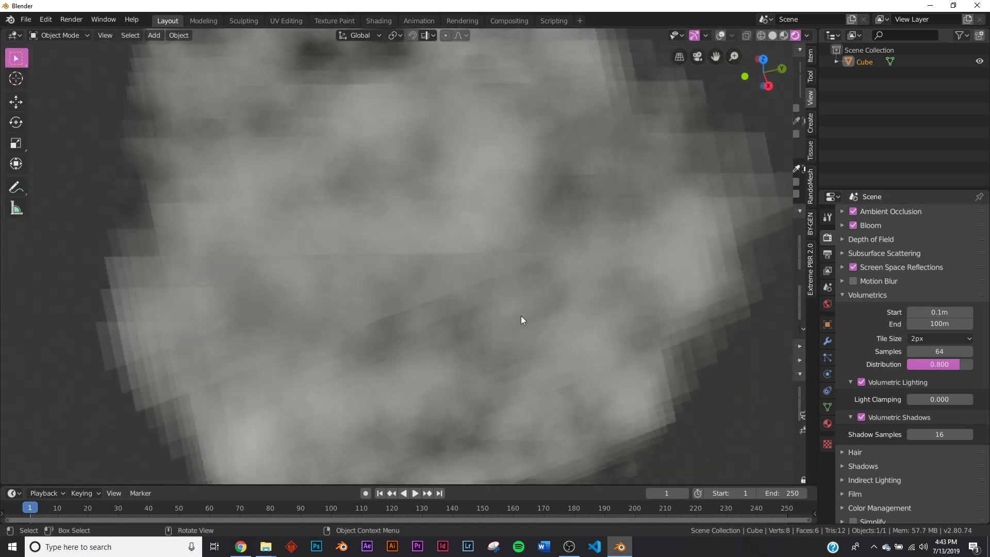
{"action": "left_click", "coordinate": [932, 340]}
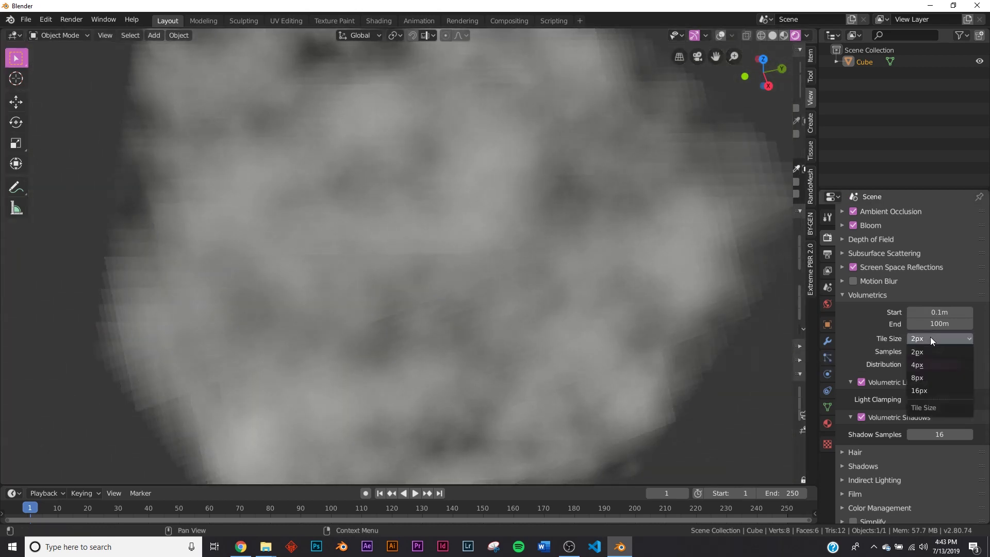
{"action": "left_click", "coordinate": [919, 390]}
{"action": "middle_click_drag", "start_coordinate": [670, 309], "coordinate": [592, 273]}
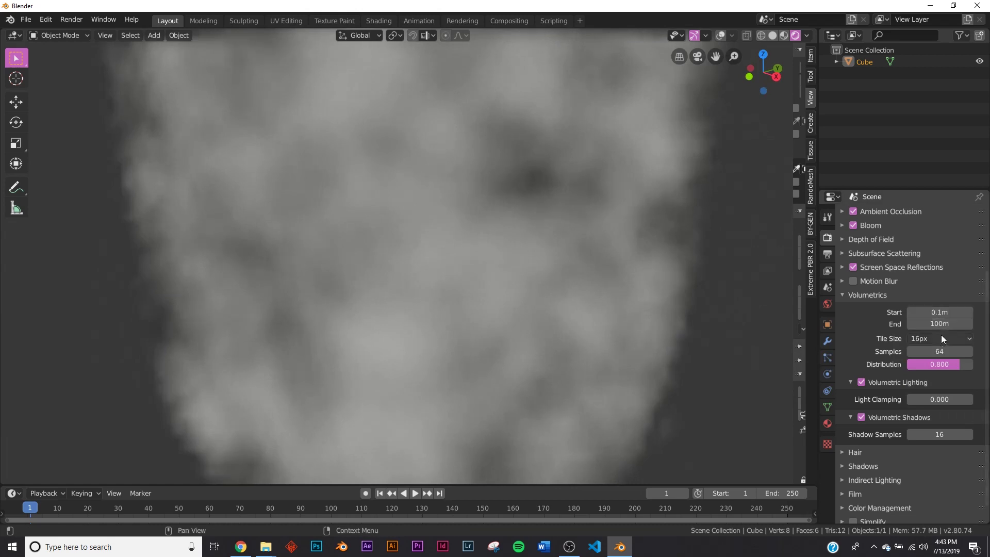
{"action": "left_click", "coordinate": [939, 340]}
{"action": "left_click", "coordinate": [932, 377]}
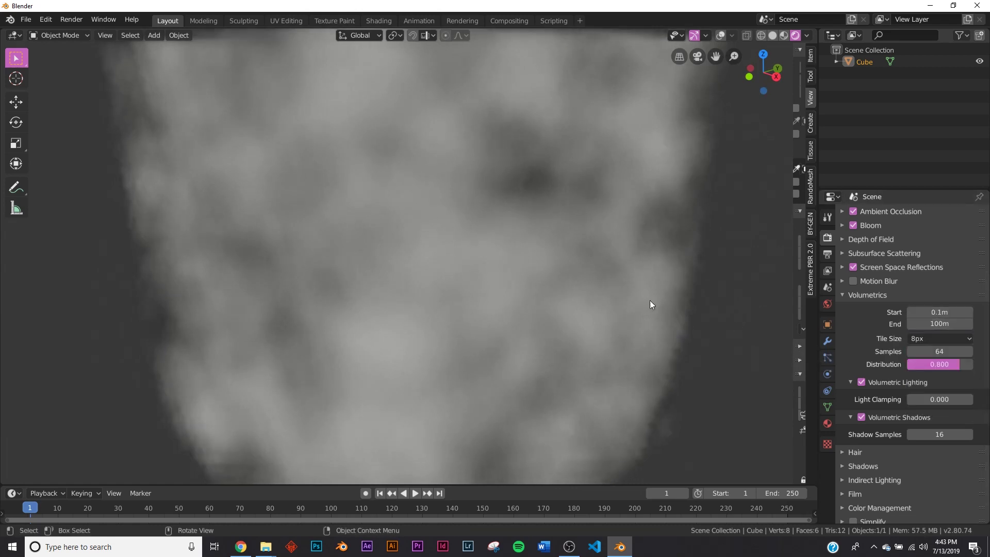
{"action": "middle_click_drag", "start_coordinate": [650, 304], "coordinate": [568, 237]}
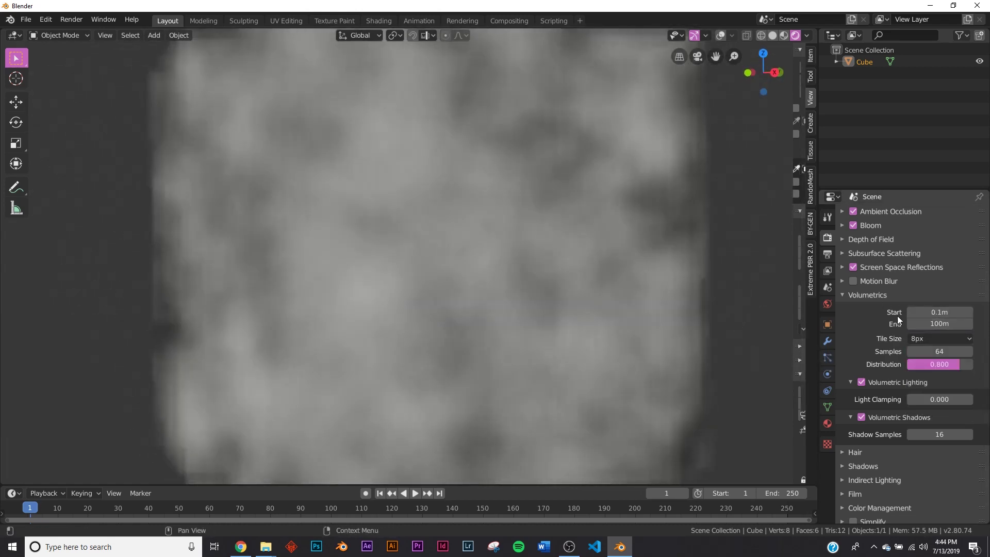
{"action": "left_click", "coordinate": [916, 340]}
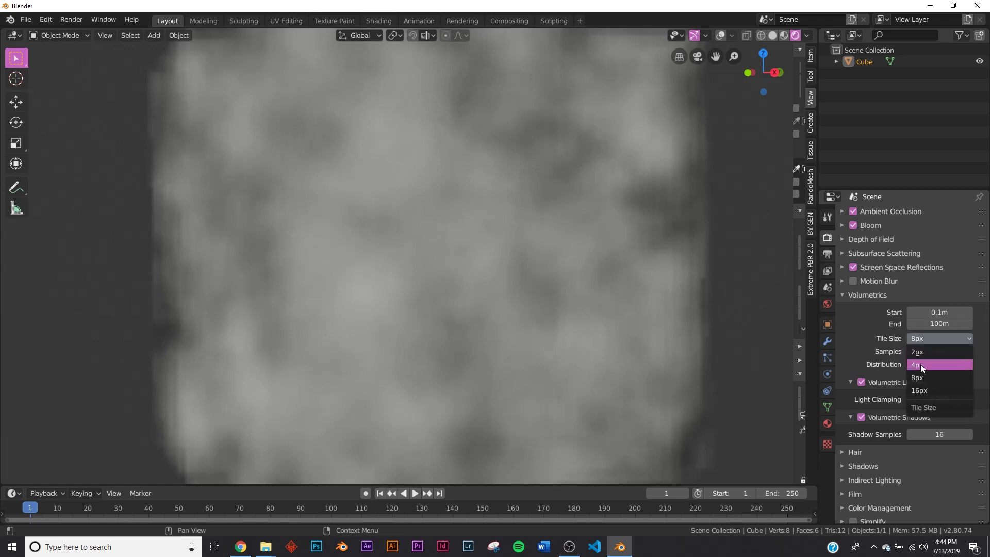
{"action": "left_click", "coordinate": [920, 356]}
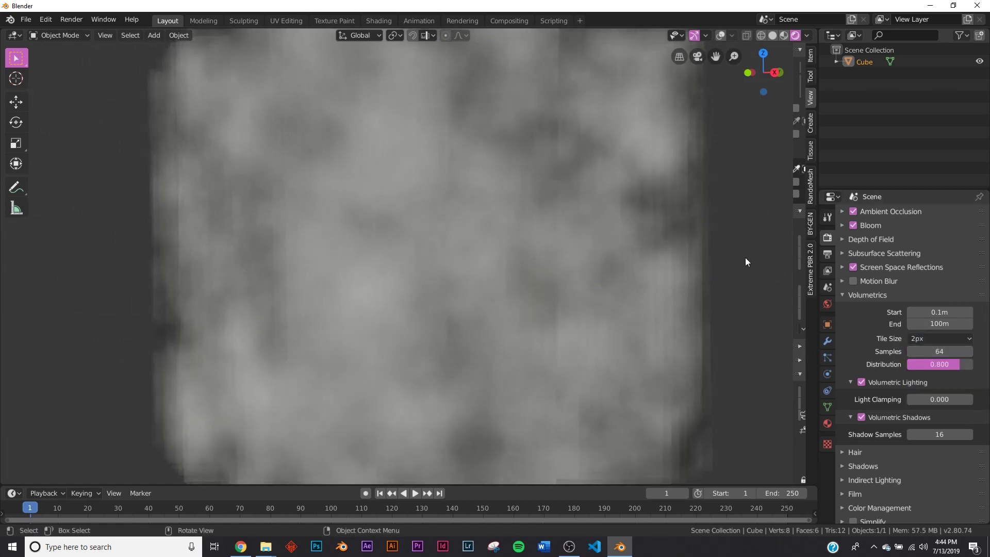
Try a 4px volumetric tile size, then set it back to 2px
{"action": "left_click", "coordinate": [930, 339]}
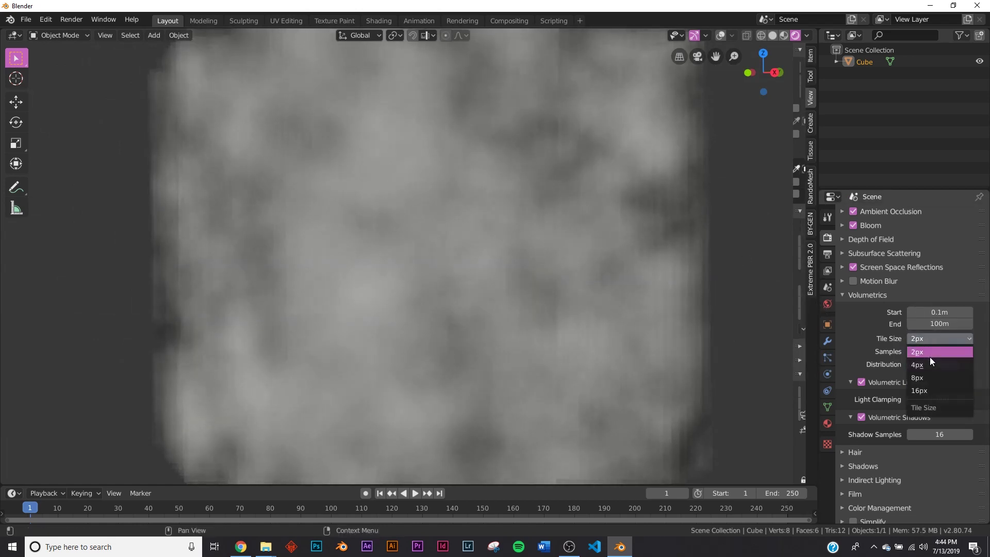
{"action": "left_click", "coordinate": [929, 361]}
{"action": "middle_click_drag", "start_coordinate": [577, 227], "coordinate": [613, 227]}
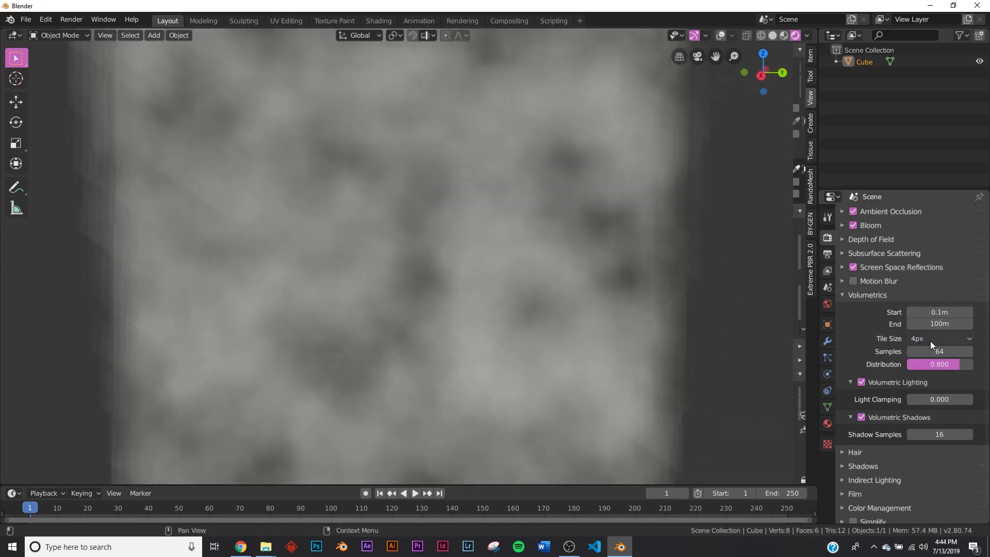
{"action": "left_click", "coordinate": [930, 341]}
{"action": "left_click", "coordinate": [927, 353]}
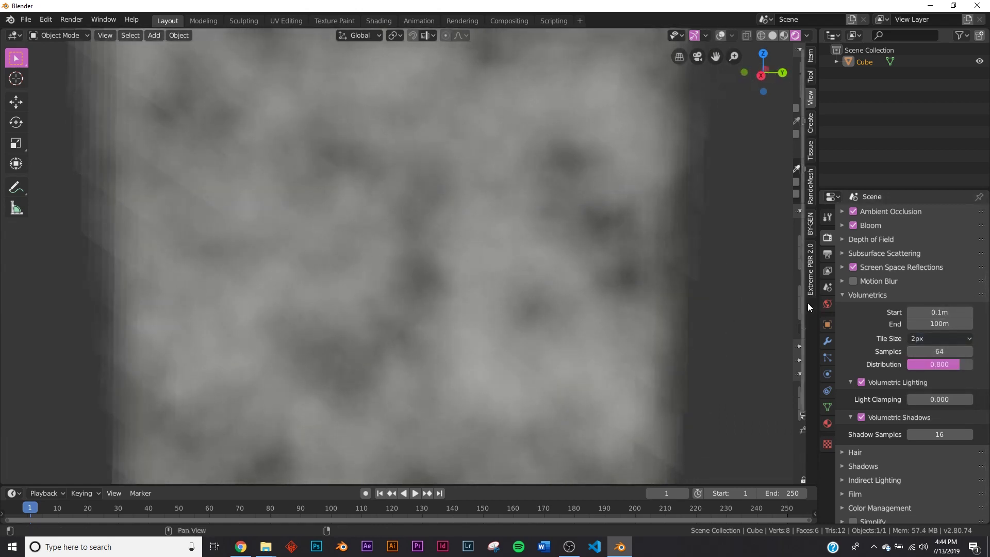
Compare Volumetric Lighting and Volumetric Shadows off and on, leaving both enabled
{"action": "left_click", "coordinate": [861, 382]}
{"action": "left_click", "coordinate": [861, 381]}
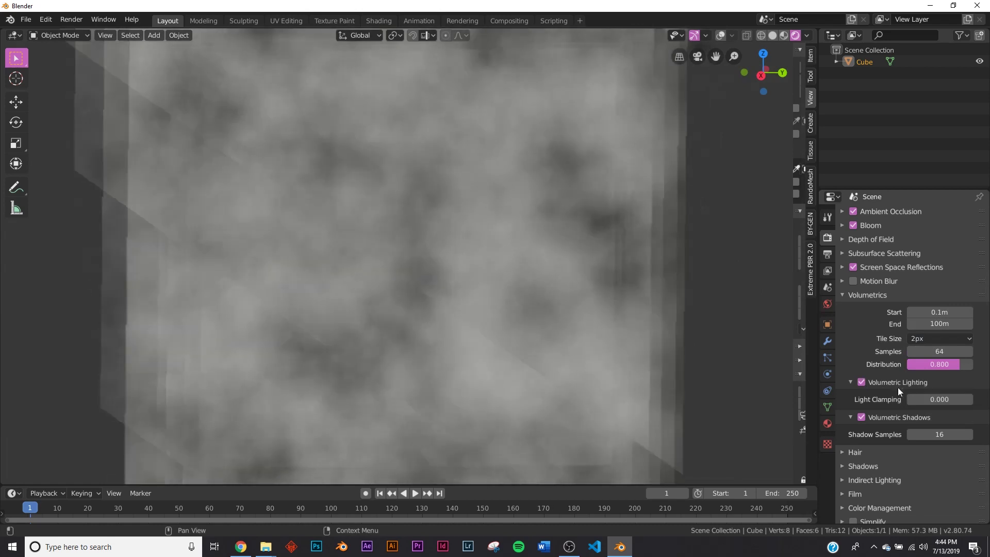
{"action": "left_click", "coordinate": [861, 417]}
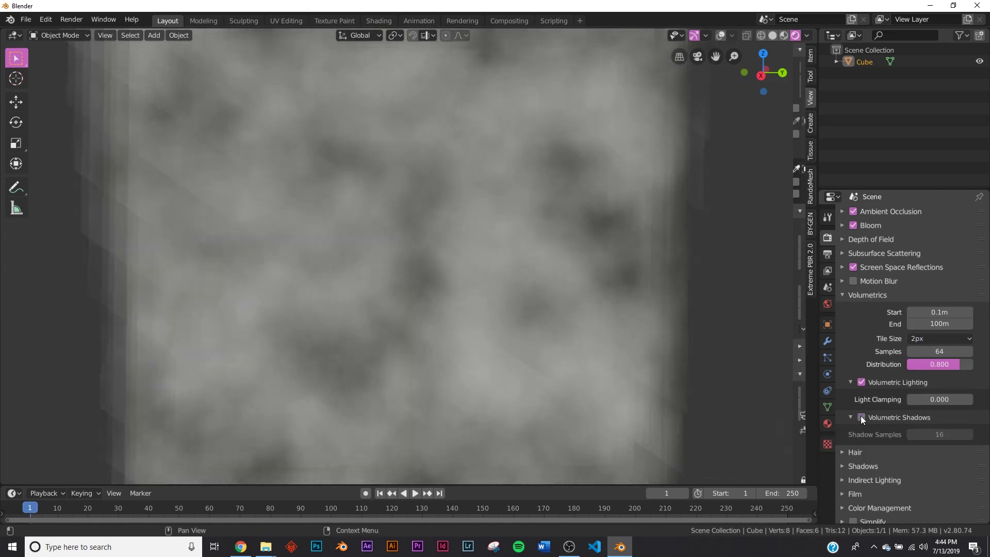
{"action": "left_click", "coordinate": [862, 417]}
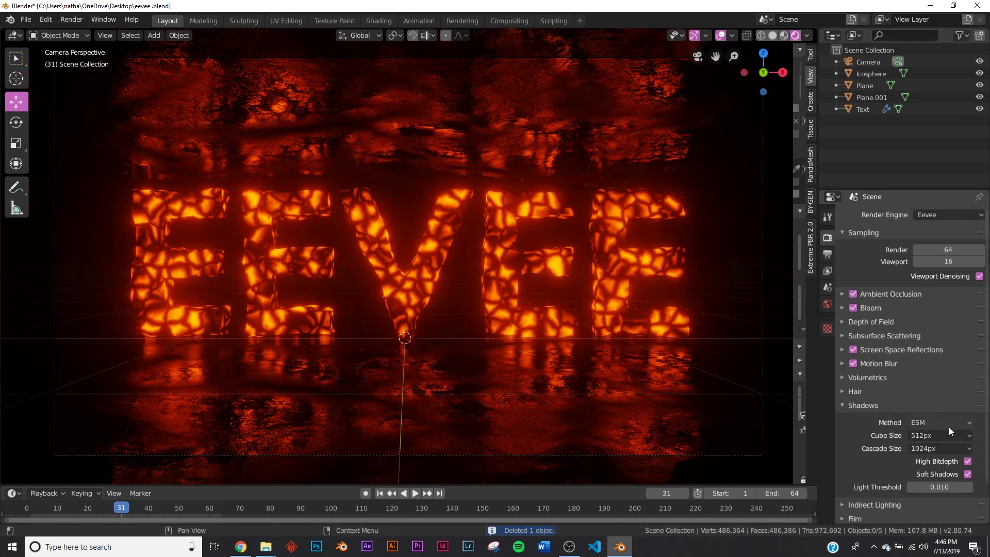
Keep cube shadows at 512px and compare High Bitdepth off and on
{"action": "left_click", "coordinate": [933, 438]}
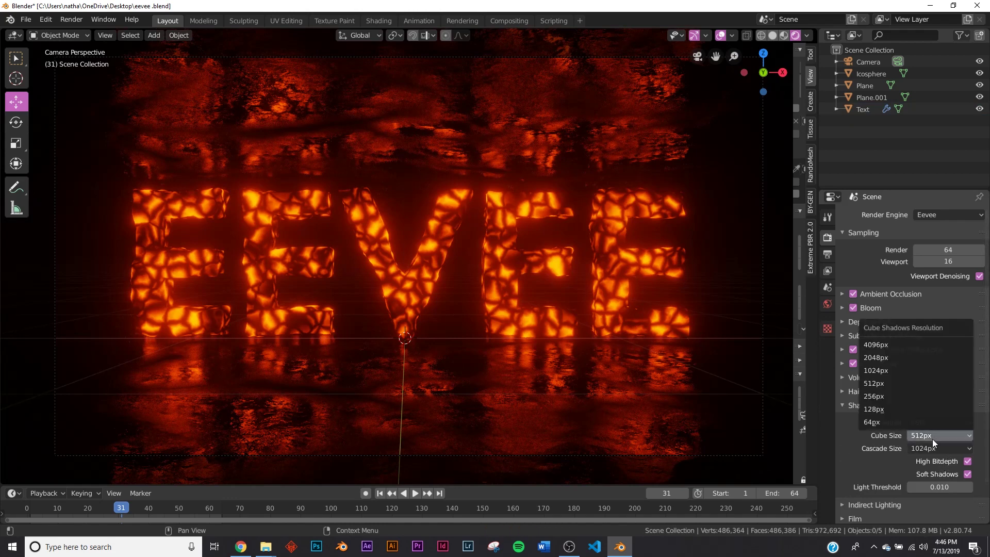
{"action": "left_click", "coordinate": [932, 438]}
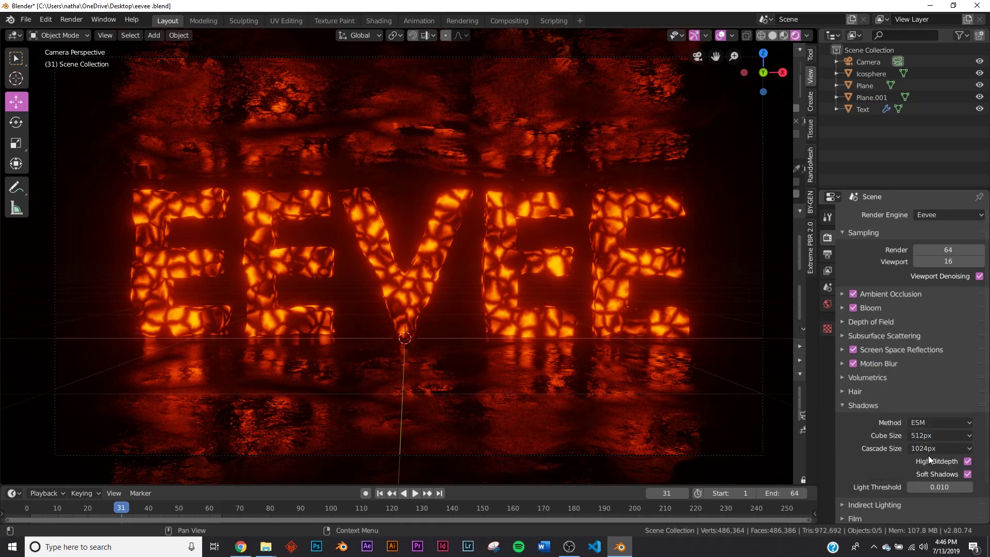
{"action": "left_click", "coordinate": [968, 461]}
{"action": "left_click", "coordinate": [968, 461]}
Compare Soft Shadows off and on, then select the Plane and deselect everything
{"action": "left_click", "coordinate": [968, 474]}
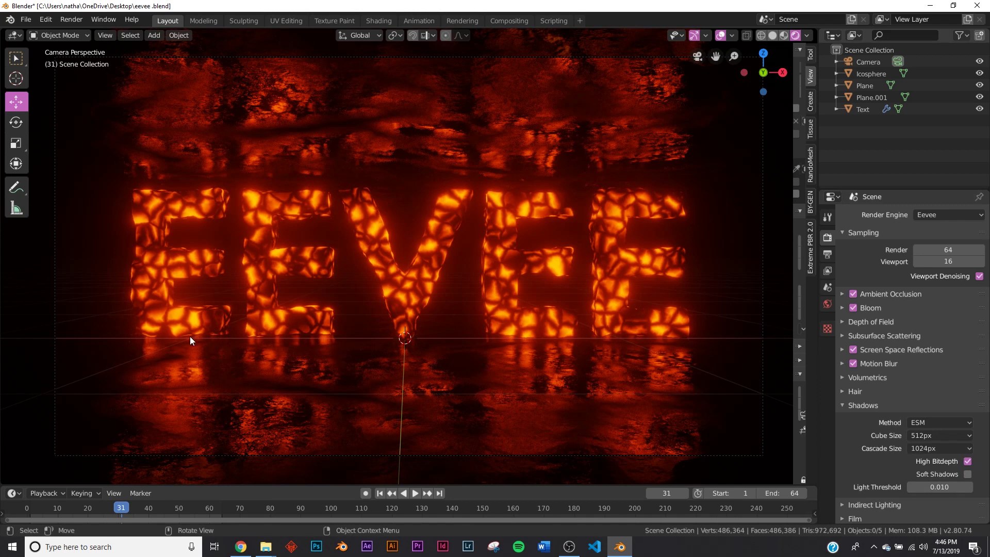
{"action": "left_click", "coordinate": [967, 474]}
{"action": "left_click", "coordinate": [447, 287]}
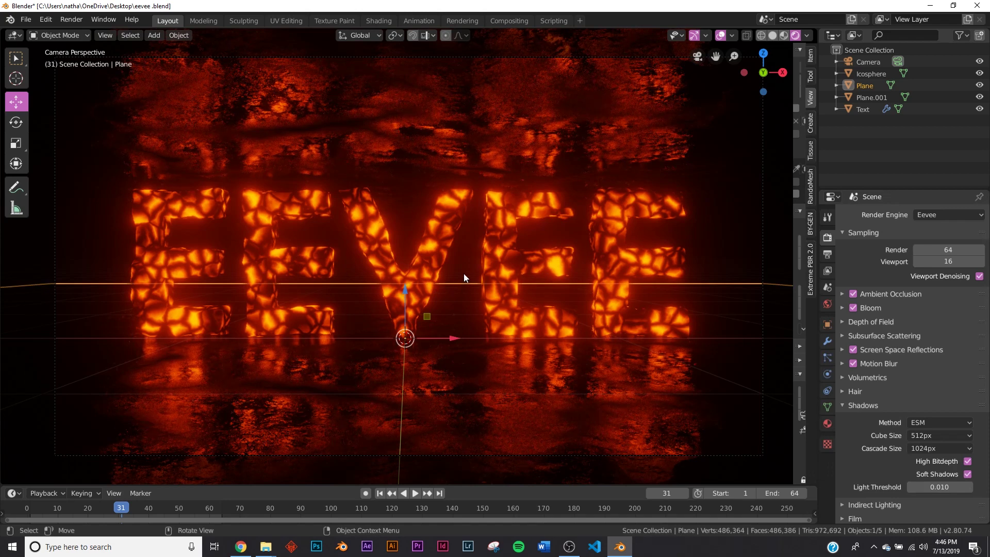
{"action": "key", "text": "alt+a"}
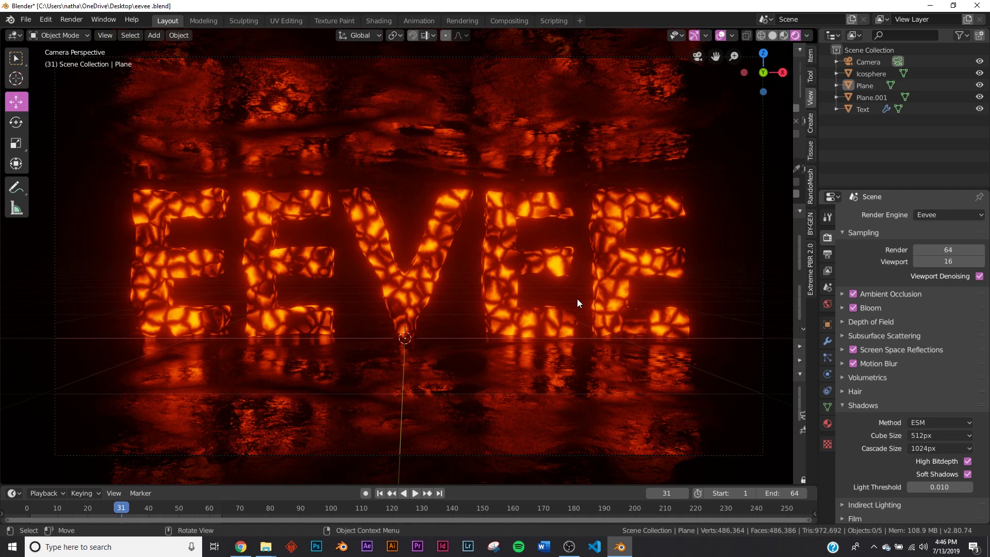
Show Indirect Lighting (3 diffuse bounces, 512px cubemaps) instead of Shadows, then open the Shift+A menu's Light Probe options
{"action": "left_click", "coordinate": [872, 406]}
{"action": "left_click", "coordinate": [877, 418]}
{"action": "scroll", "coordinate": [878, 419], "scroll_direction": "down", "scroll_amount": 7}
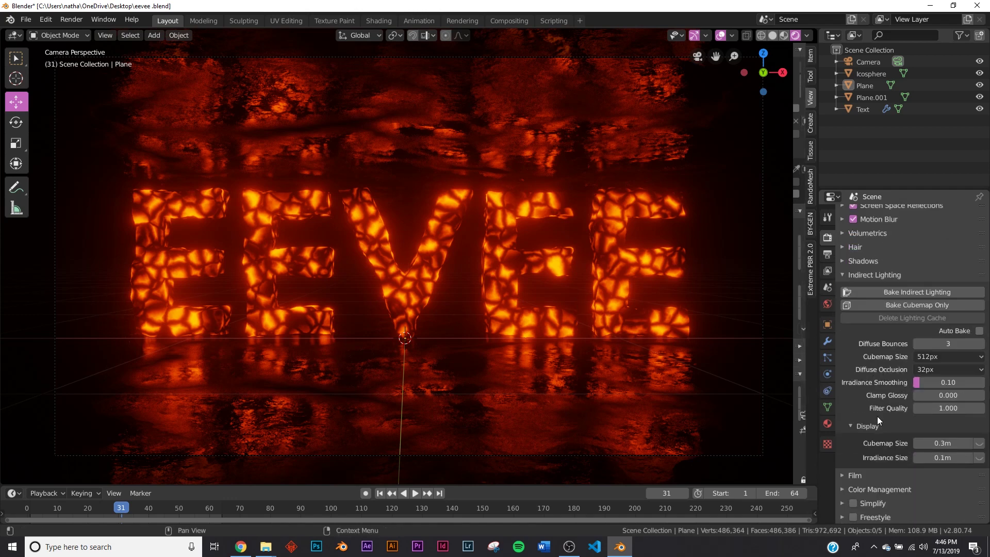
{"action": "scroll", "coordinate": [877, 416], "scroll_direction": "up", "scroll_amount": 2}
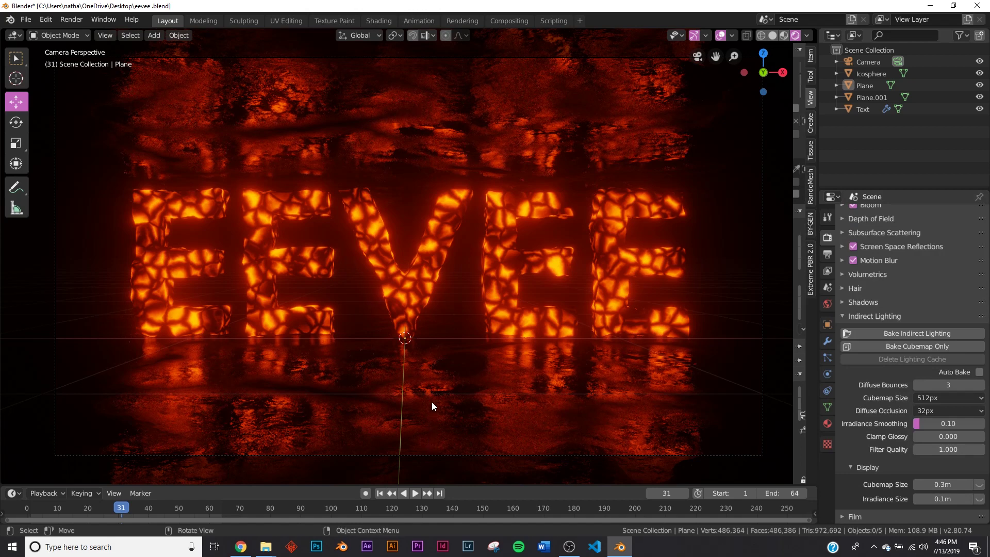
{"action": "key", "text": "shift+a"}
{"action": "mouse_move", "coordinate": [459, 281]}
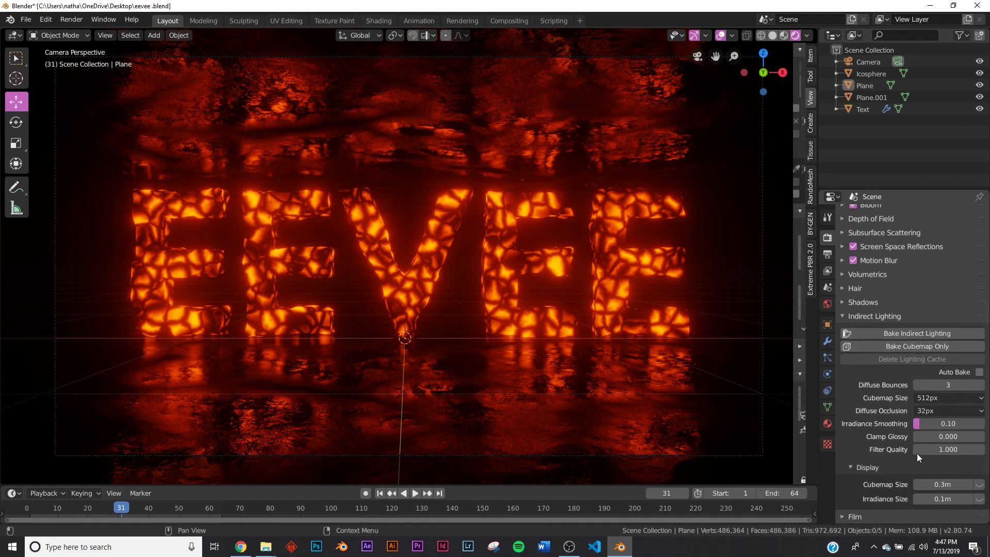
{"action": "scroll", "coordinate": [917, 454], "scroll_direction": "down", "scroll_amount": 2}
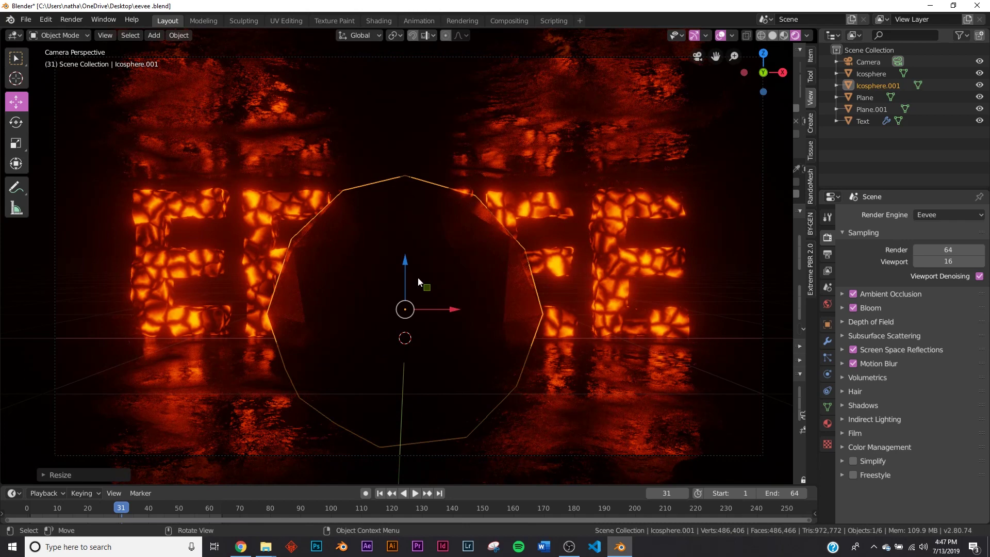
Raise Icosphere.001 slightly and give it a new material, Material.002
{"action": "left_click_drag", "start_coordinate": [418, 277], "coordinate": [418, 251]}
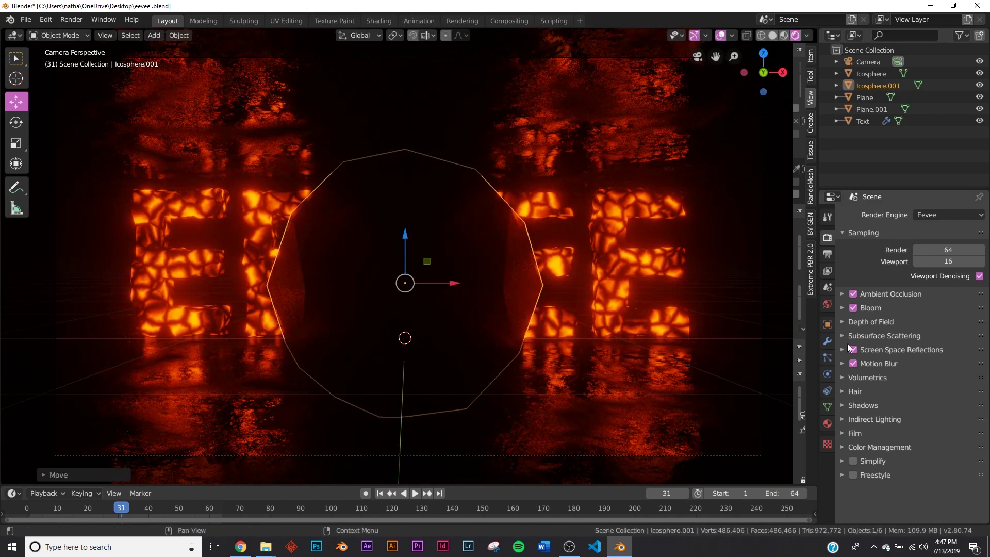
{"action": "left_click", "coordinate": [825, 427]}
{"action": "left_click", "coordinate": [915, 264]}
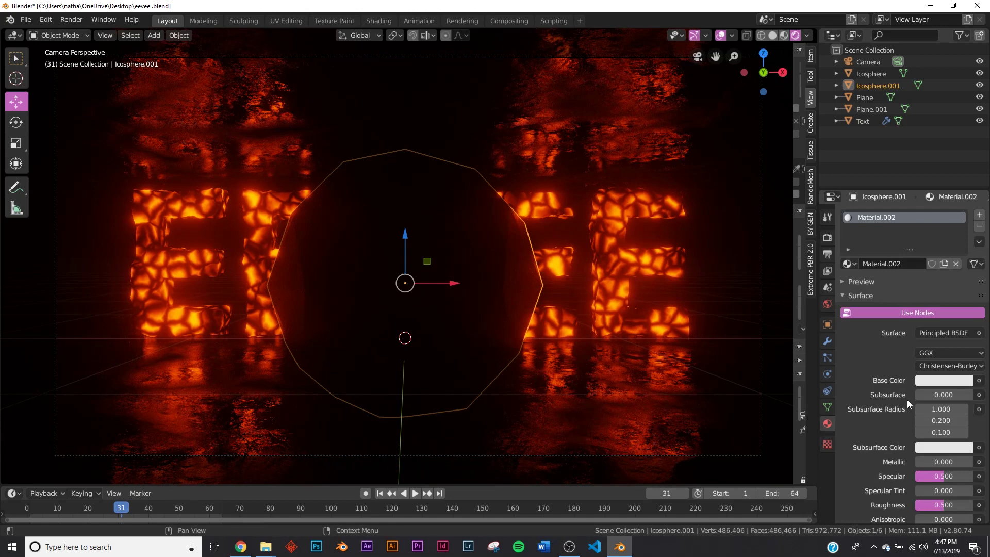
Set Material.002 to Roughness 0 and Transmission 1, then check the glass sphere through the camera
{"action": "scroll", "coordinate": [904, 376], "scroll_direction": "down", "scroll_amount": 8}
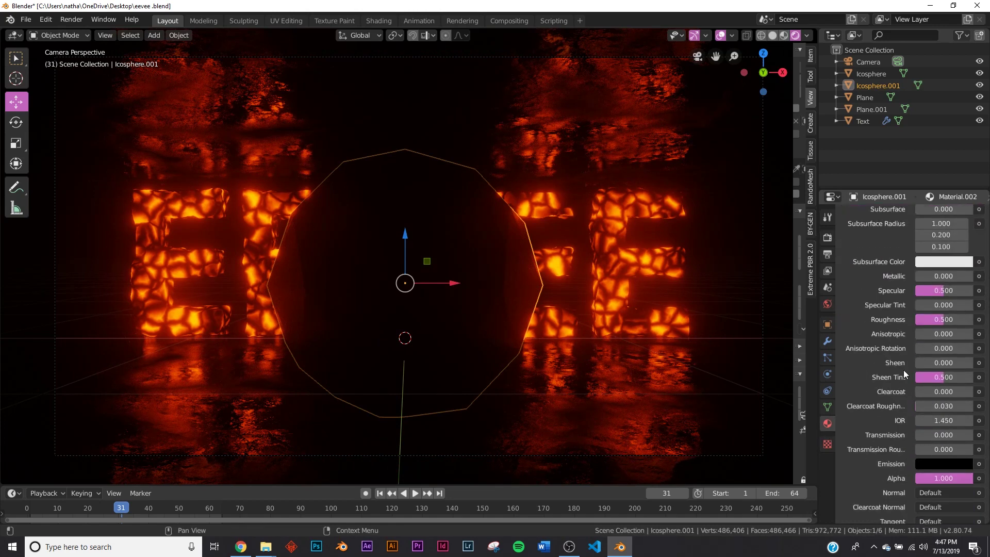
{"action": "scroll", "coordinate": [903, 370], "scroll_direction": "down", "scroll_amount": 5}
{"action": "scroll", "coordinate": [903, 369], "scroll_direction": "up", "scroll_amount": 7}
{"action": "left_click_drag", "start_coordinate": [940, 381], "coordinate": [915, 381]}
{"action": "scroll", "coordinate": [918, 381], "scroll_direction": "down", "scroll_amount": 1}
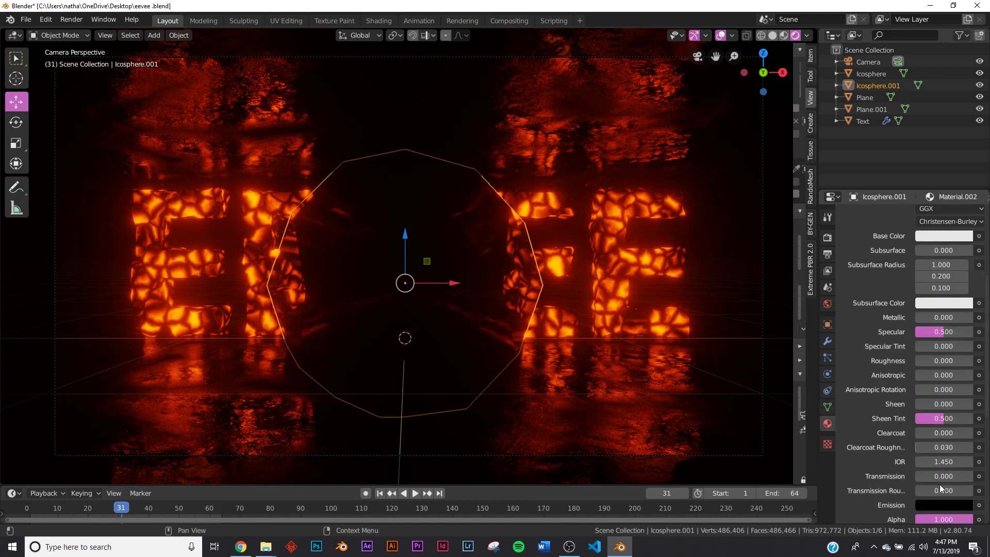
{"action": "left_click_drag", "start_coordinate": [934, 478], "coordinate": [972, 478]}
{"action": "scroll", "coordinate": [469, 282], "scroll_direction": "up", "scroll_amount": 3}
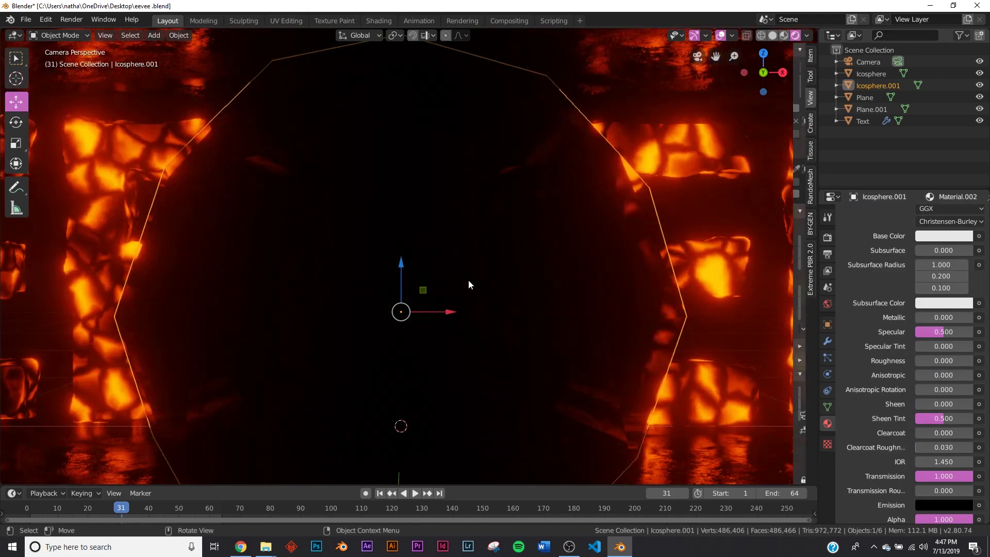
{"action": "middle_click_drag", "start_coordinate": [468, 280], "coordinate": [522, 280]}
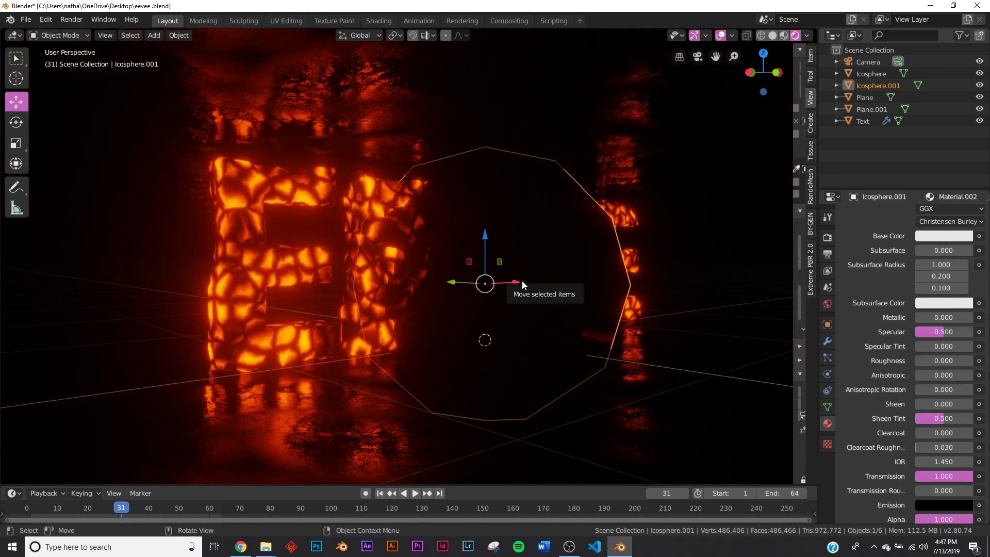
{"action": "key", "text": "KP_0"}
Enable Screen Space Refraction in the icosphere material's settings
{"action": "scroll", "coordinate": [899, 366], "scroll_direction": "down", "scroll_amount": 6}
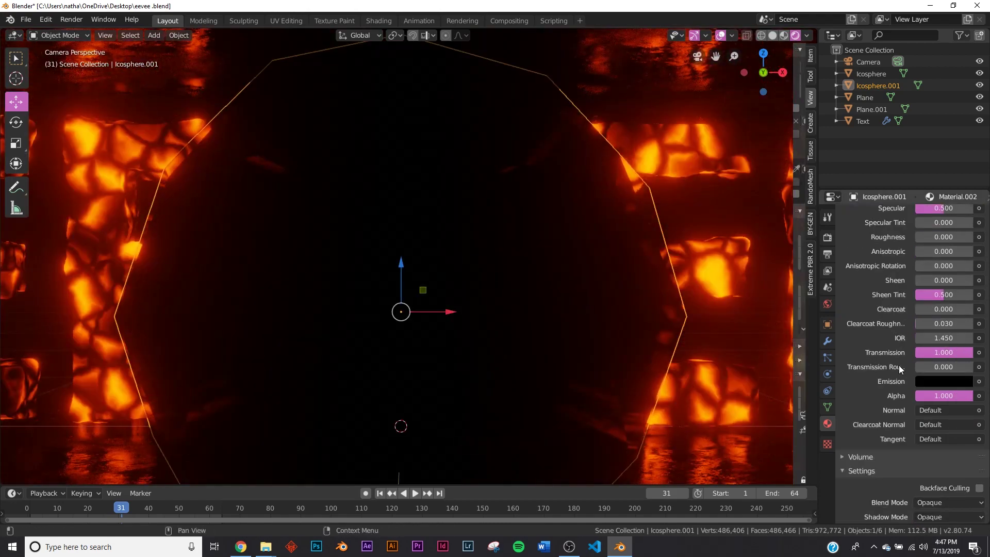
{"action": "scroll", "coordinate": [899, 365], "scroll_direction": "down", "scroll_amount": 3}
{"action": "scroll", "coordinate": [979, 434], "scroll_direction": "down", "scroll_amount": 2}
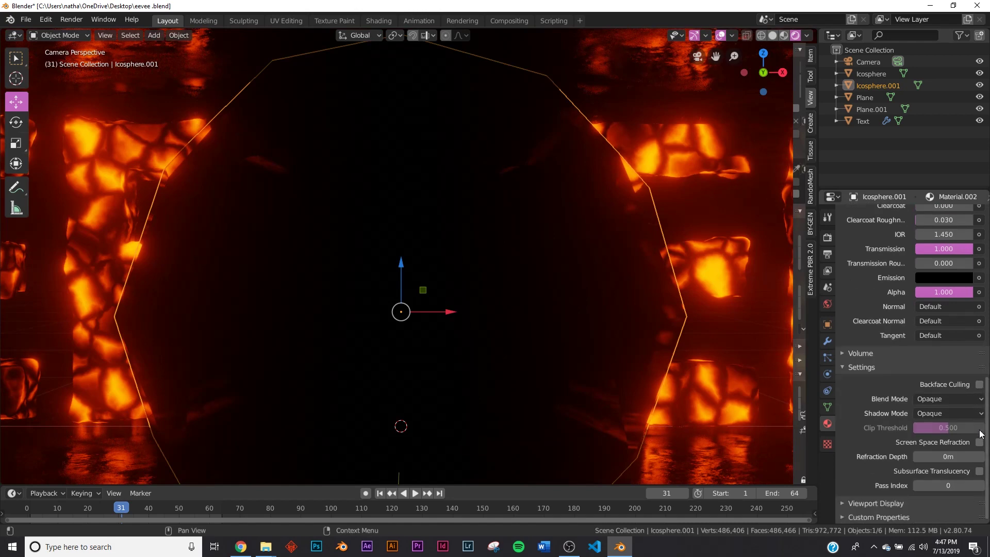
{"action": "left_click", "coordinate": [979, 442]}
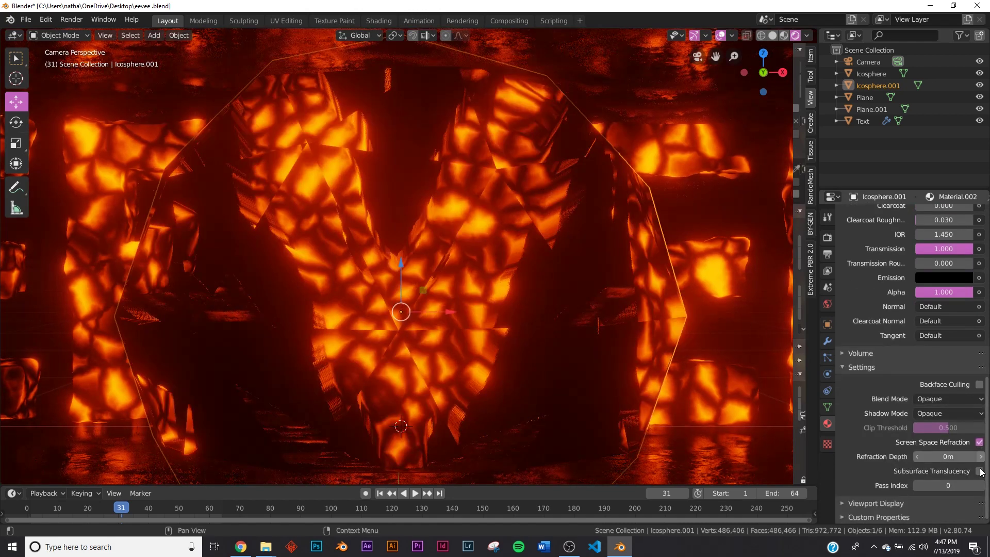
{"action": "scroll", "coordinate": [500, 292], "scroll_direction": "down", "scroll_amount": 3}
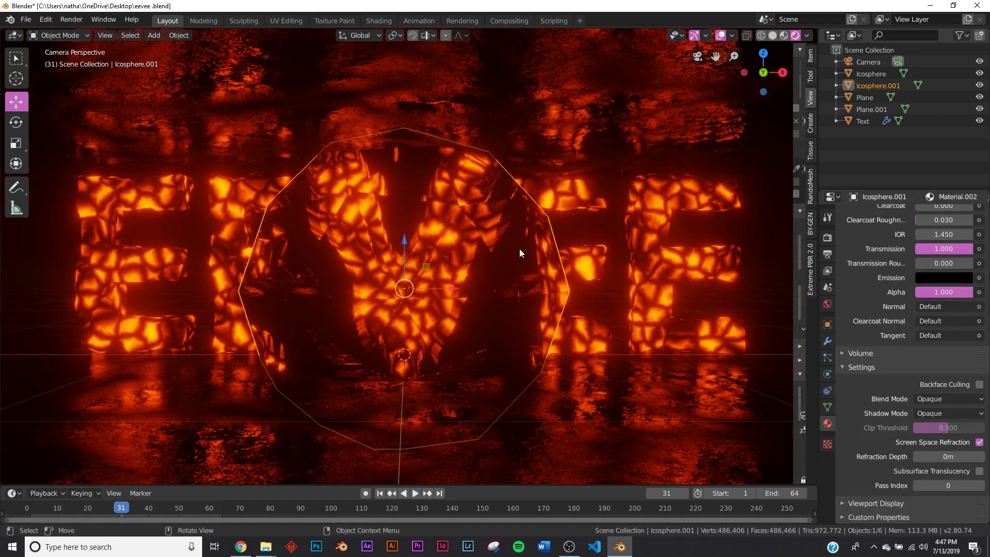
Freely rotate the icosphere, review it from the camera view, then delete Icosphere.001
{"action": "key", "text": "r"}
{"action": "key", "text": "r"}
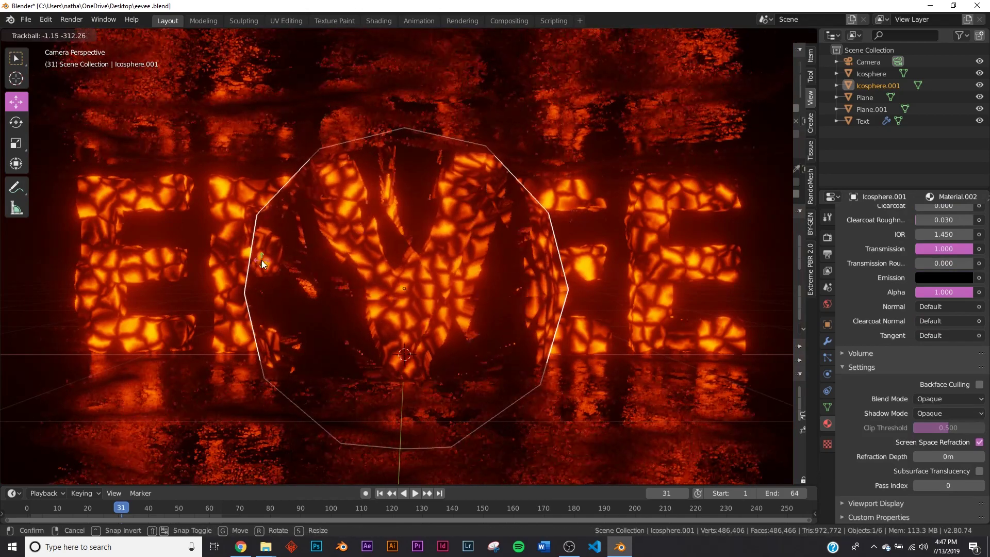
{"action": "scroll", "coordinate": [398, 271], "scroll_direction": "up", "scroll_amount": 3}
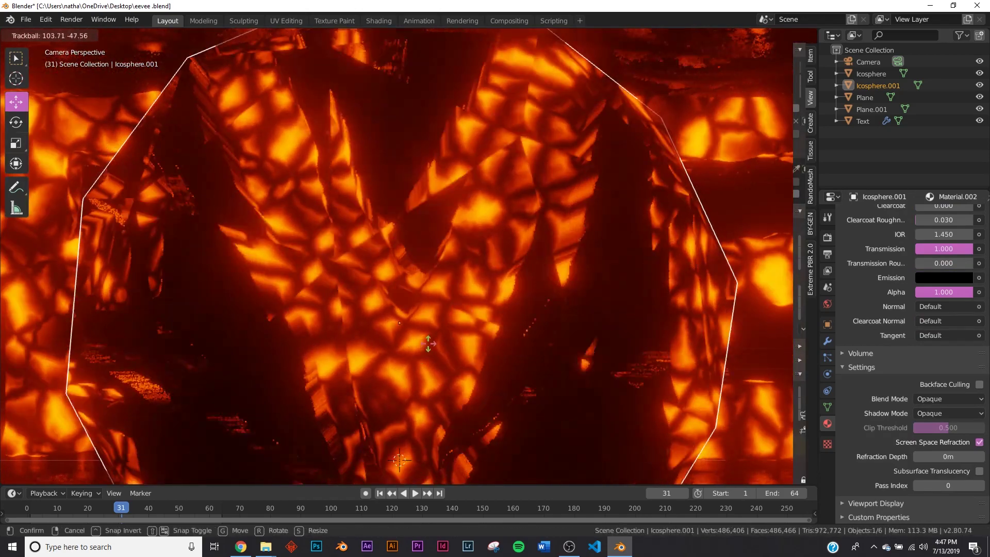
{"action": "left_click", "coordinate": [397, 307]}
{"action": "scroll", "coordinate": [500, 254], "scroll_direction": "down", "scroll_amount": 3}
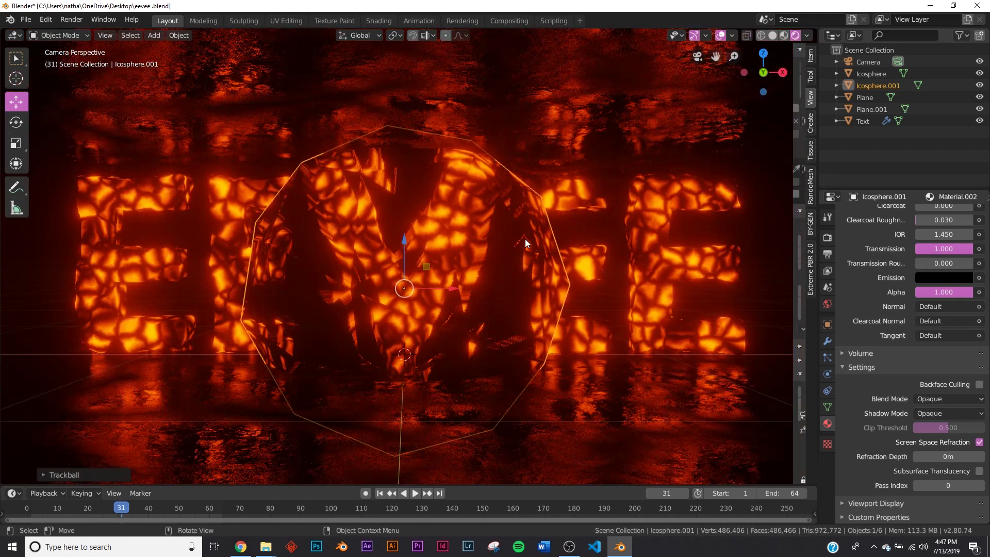
{"action": "middle_click_drag", "start_coordinate": [525, 239], "coordinate": [505, 267]}
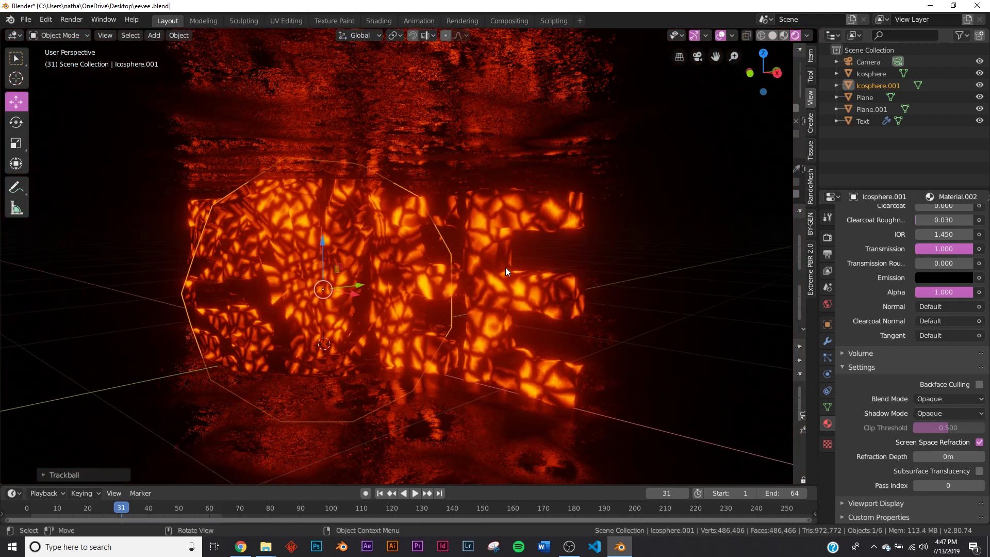
{"action": "key", "text": "KP_0"}
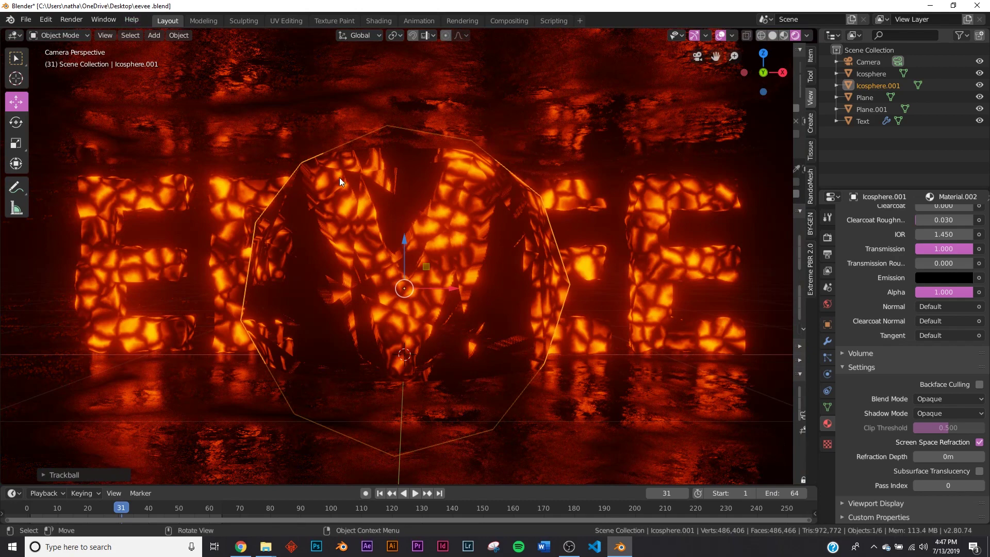
{"action": "key", "text": "Delete"}
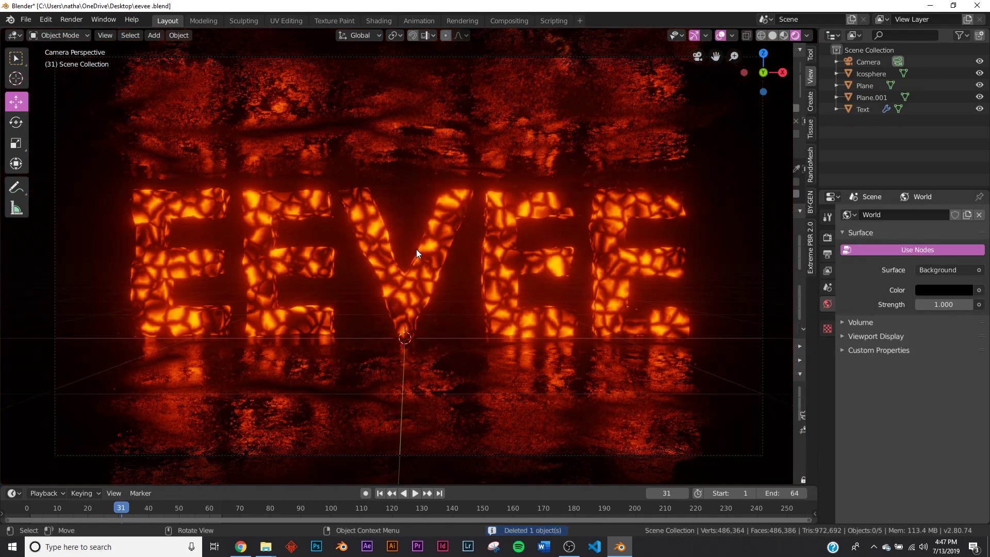